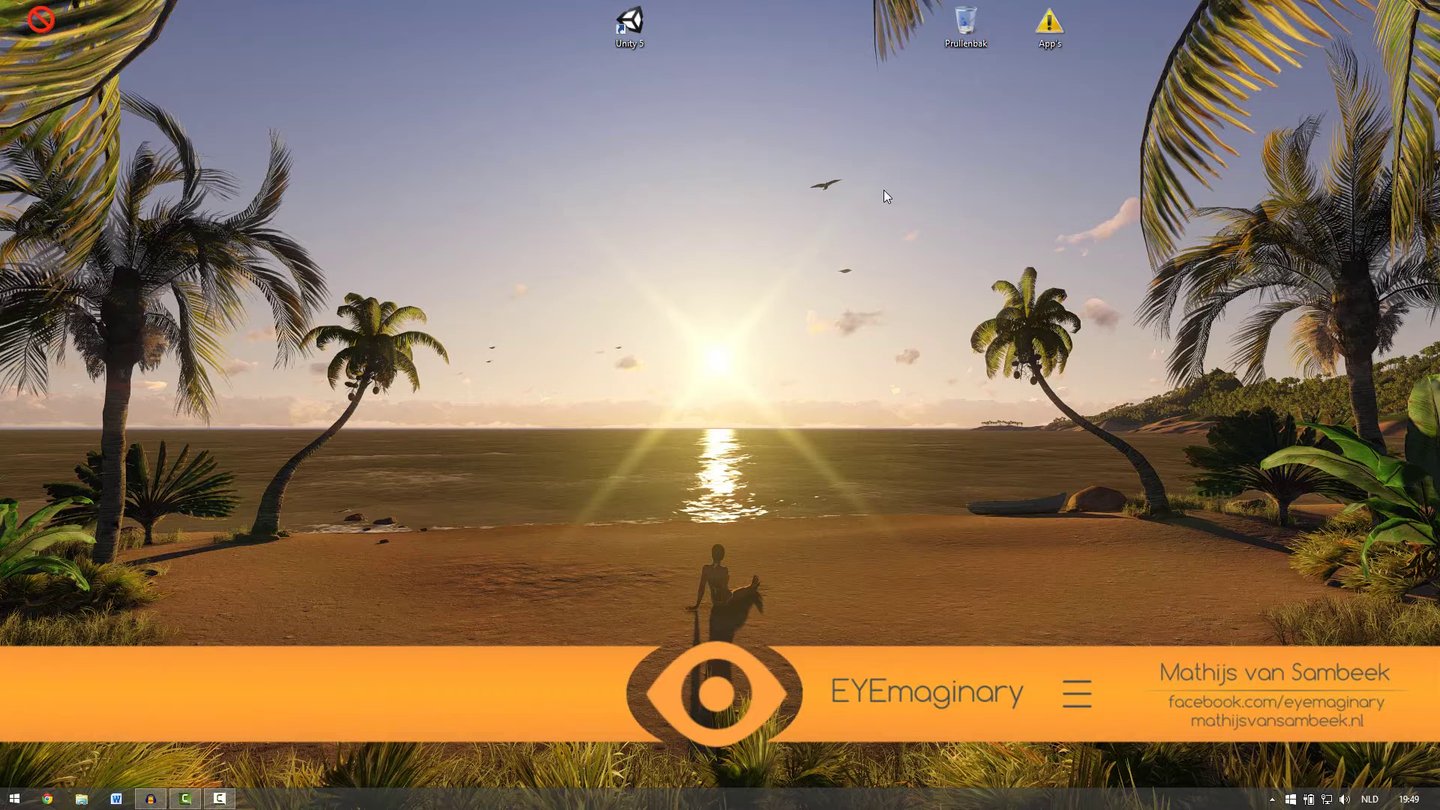
Compare the Unity 5 Personal and Professional editions and find the free download on unity3d.com, closing the browser when finished.
drag(137, 376, 170, 457)
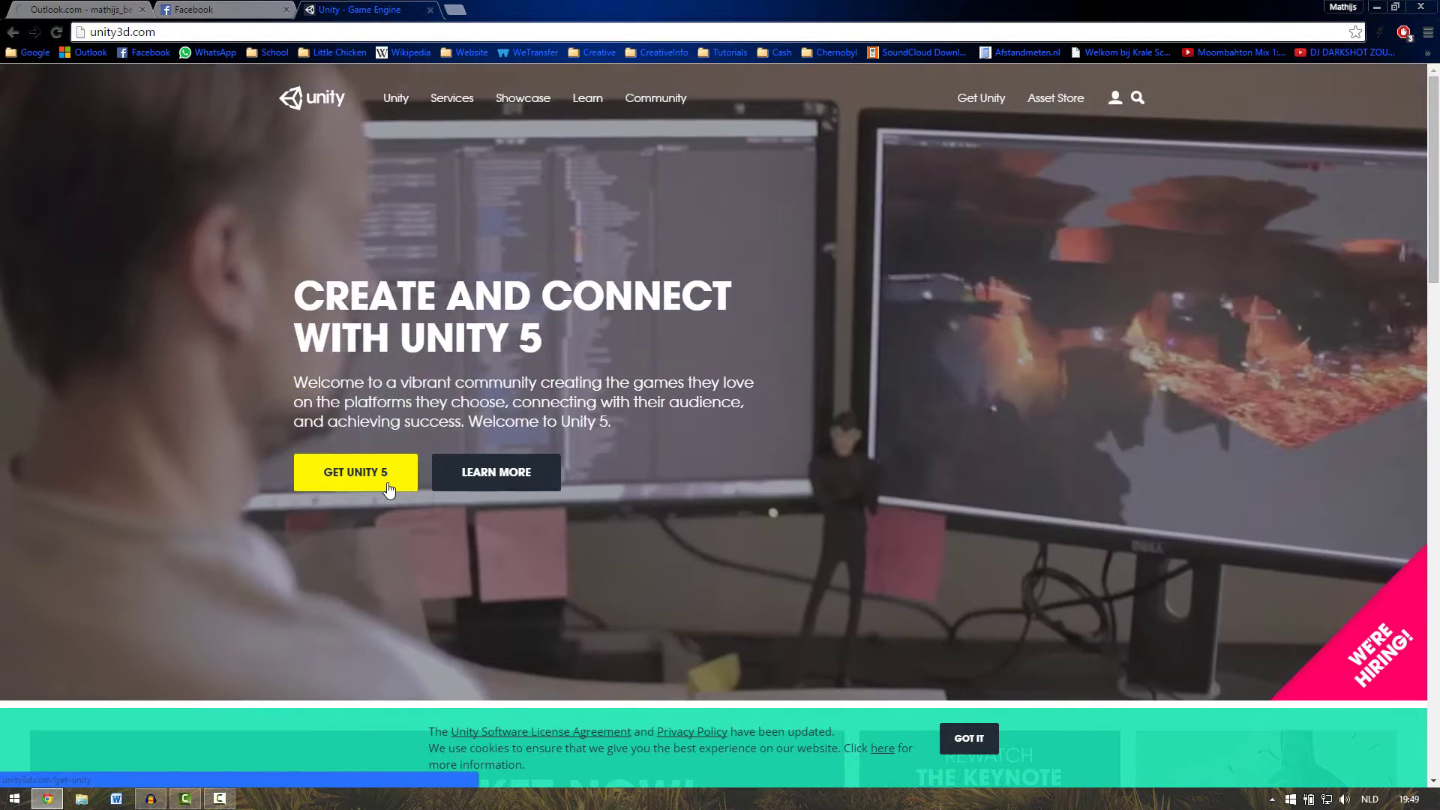
click(390, 489)
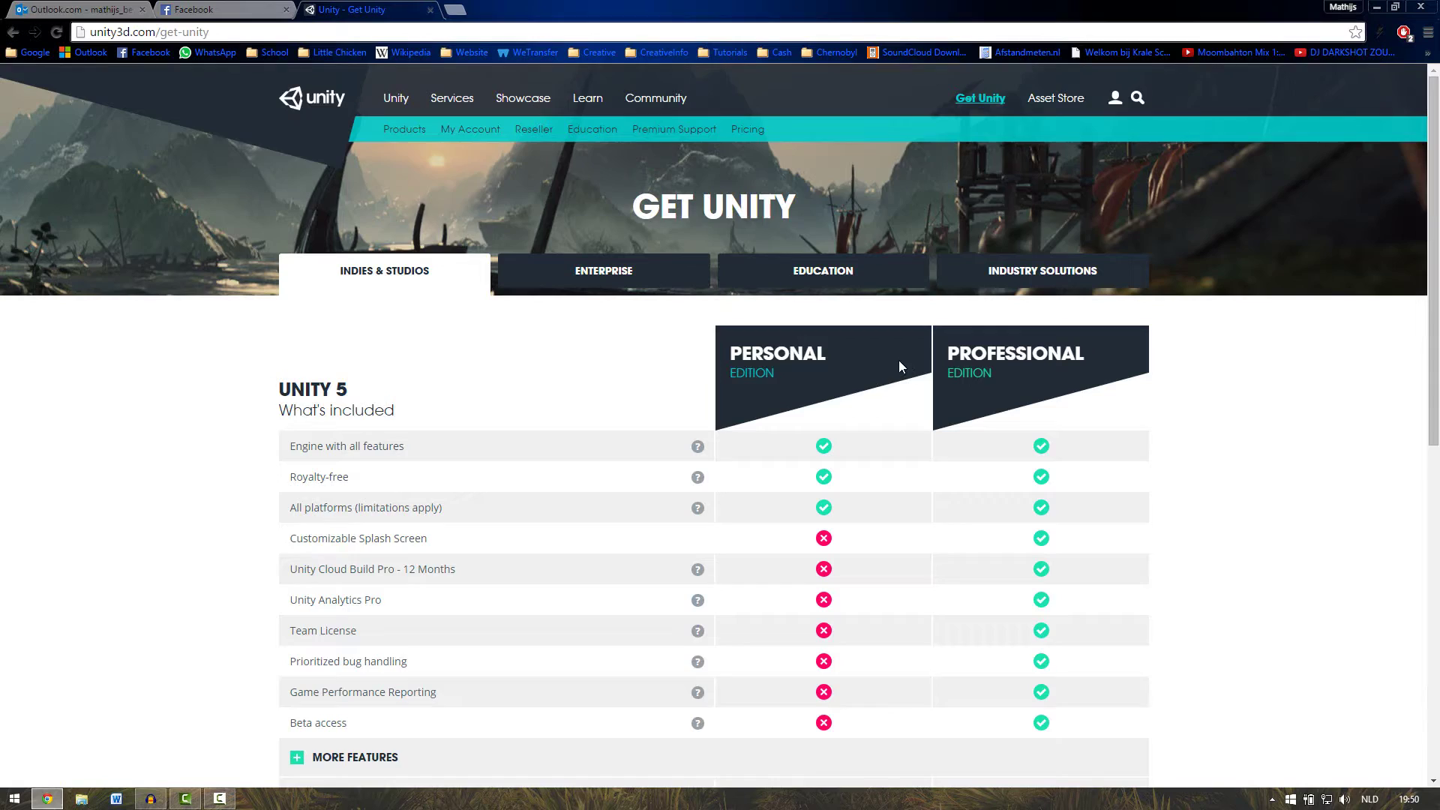
scroll(899, 360, down, 3)
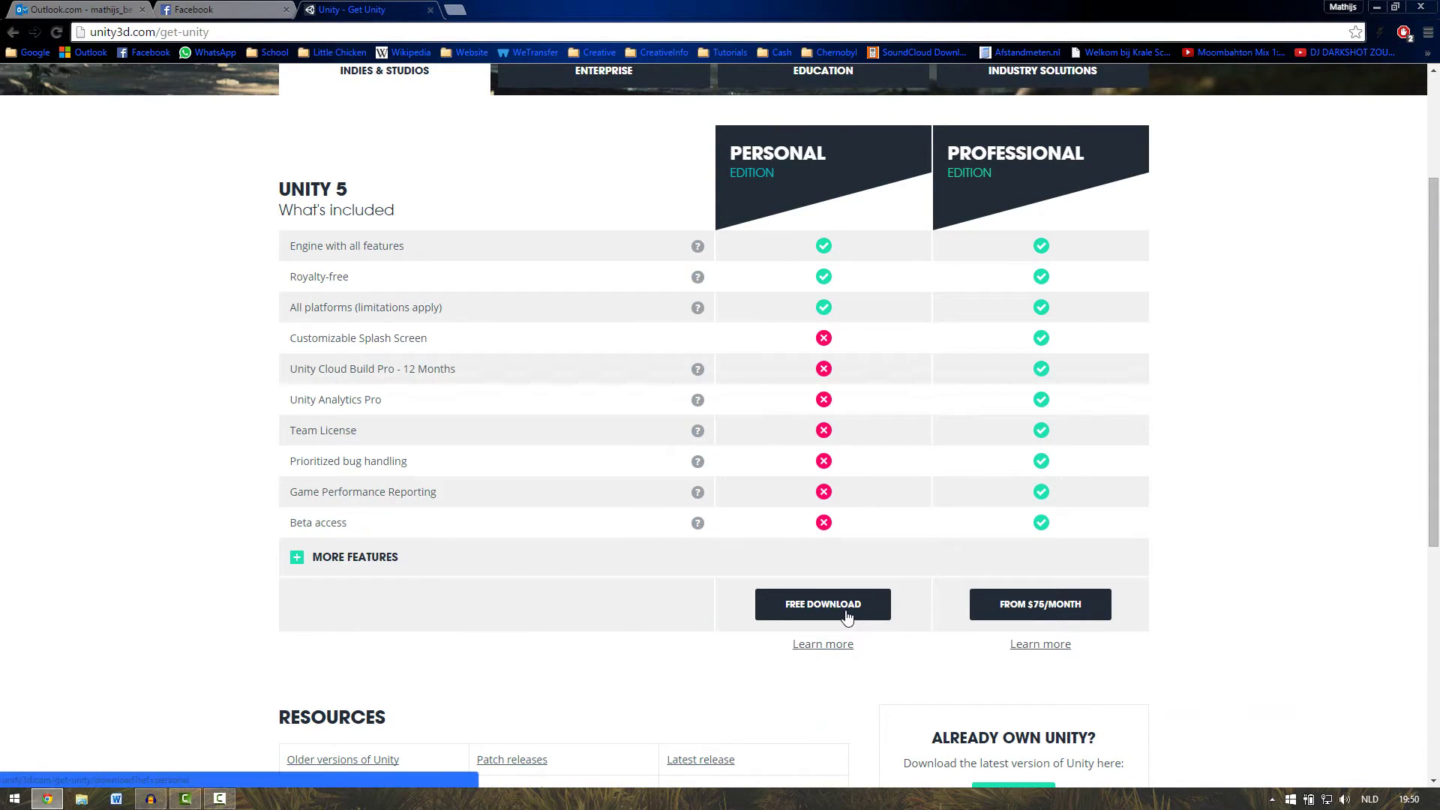
click(1420, 6)
Launch Unity 5 and browse for an existing project in this PC's Documents folder.
double_click(645, 30)
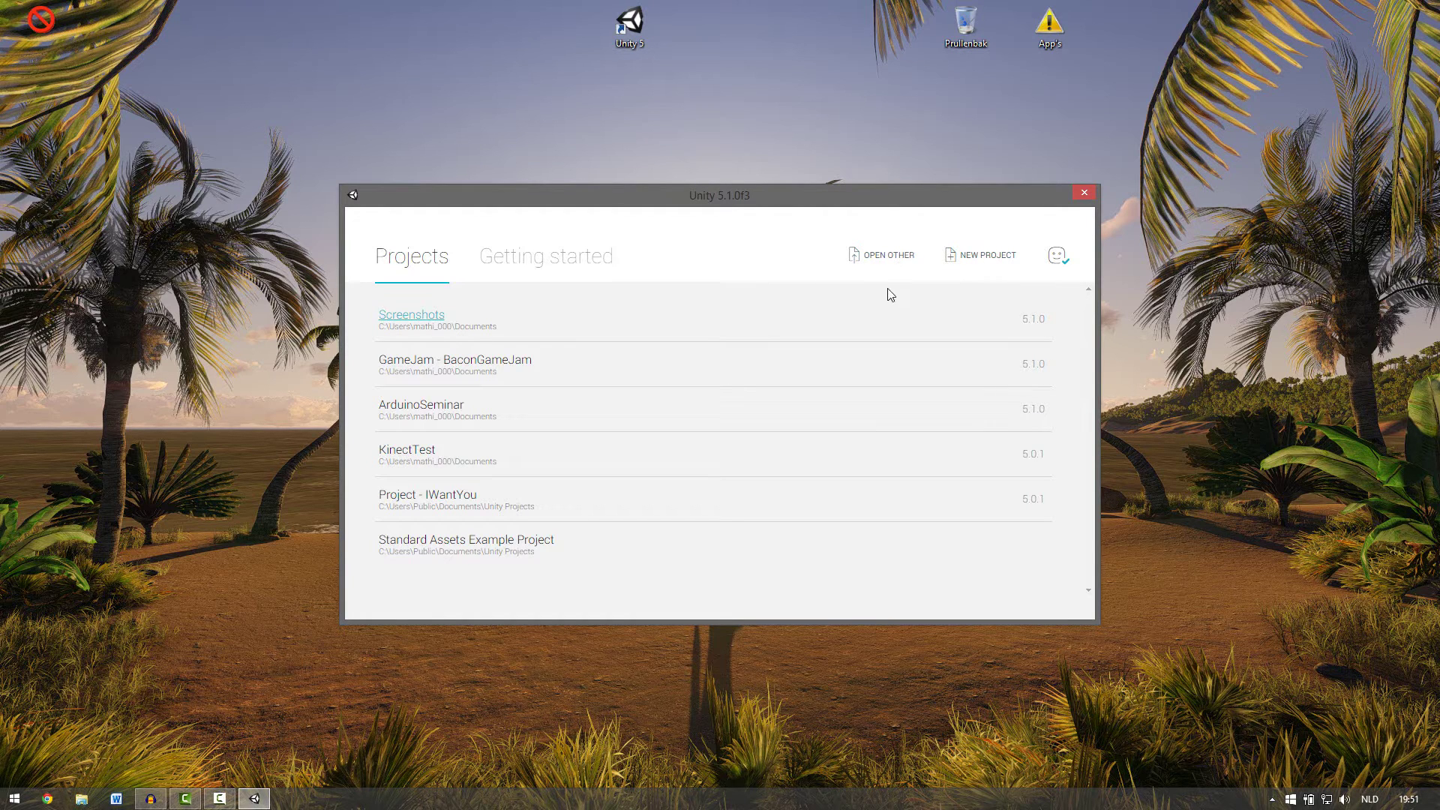
click(897, 268)
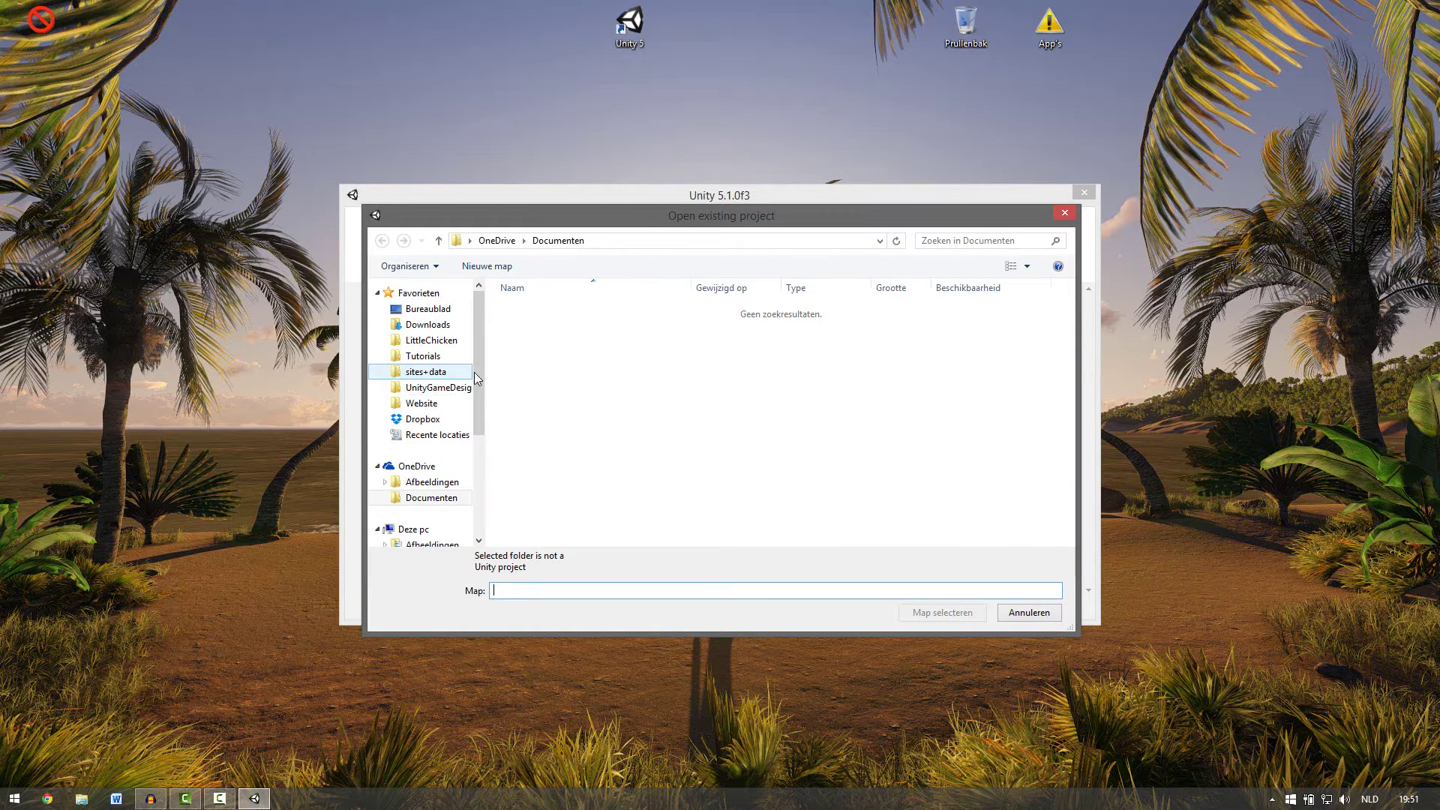
drag(480, 361, 472, 413)
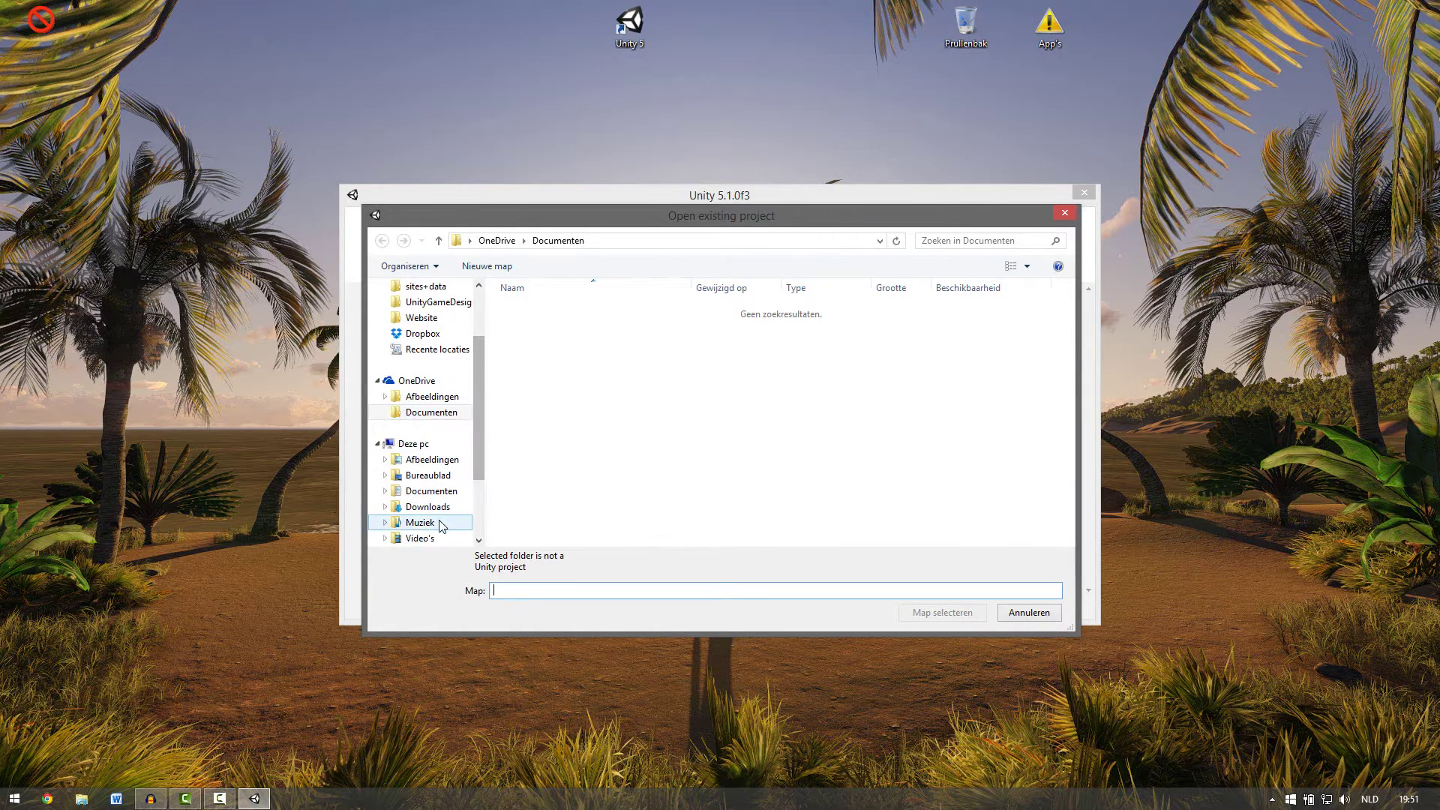
click(429, 492)
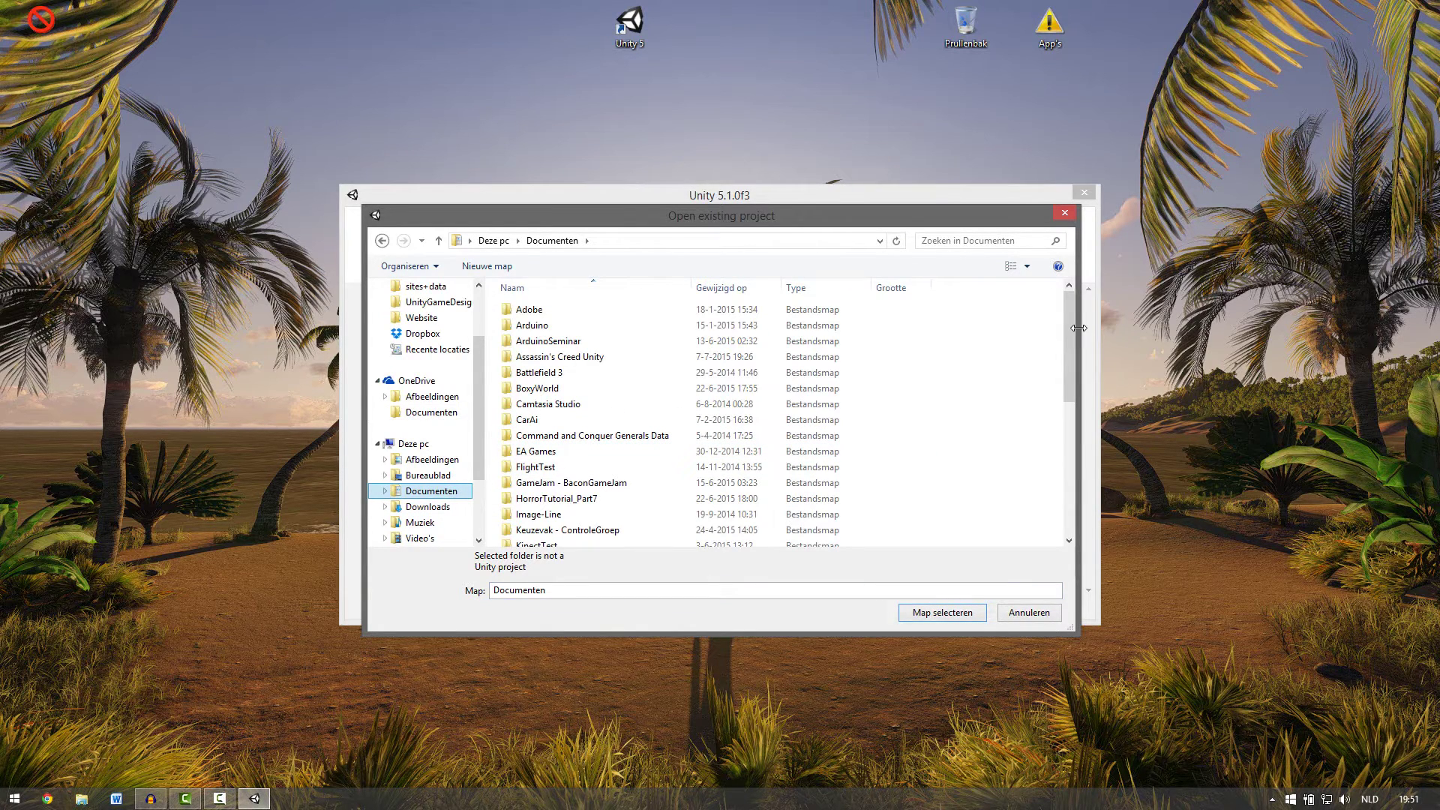
Open the HorrorTutorial_Part7 project folder, accepting the upgrade to the current Unity version and the automatic API update.
click(628, 508)
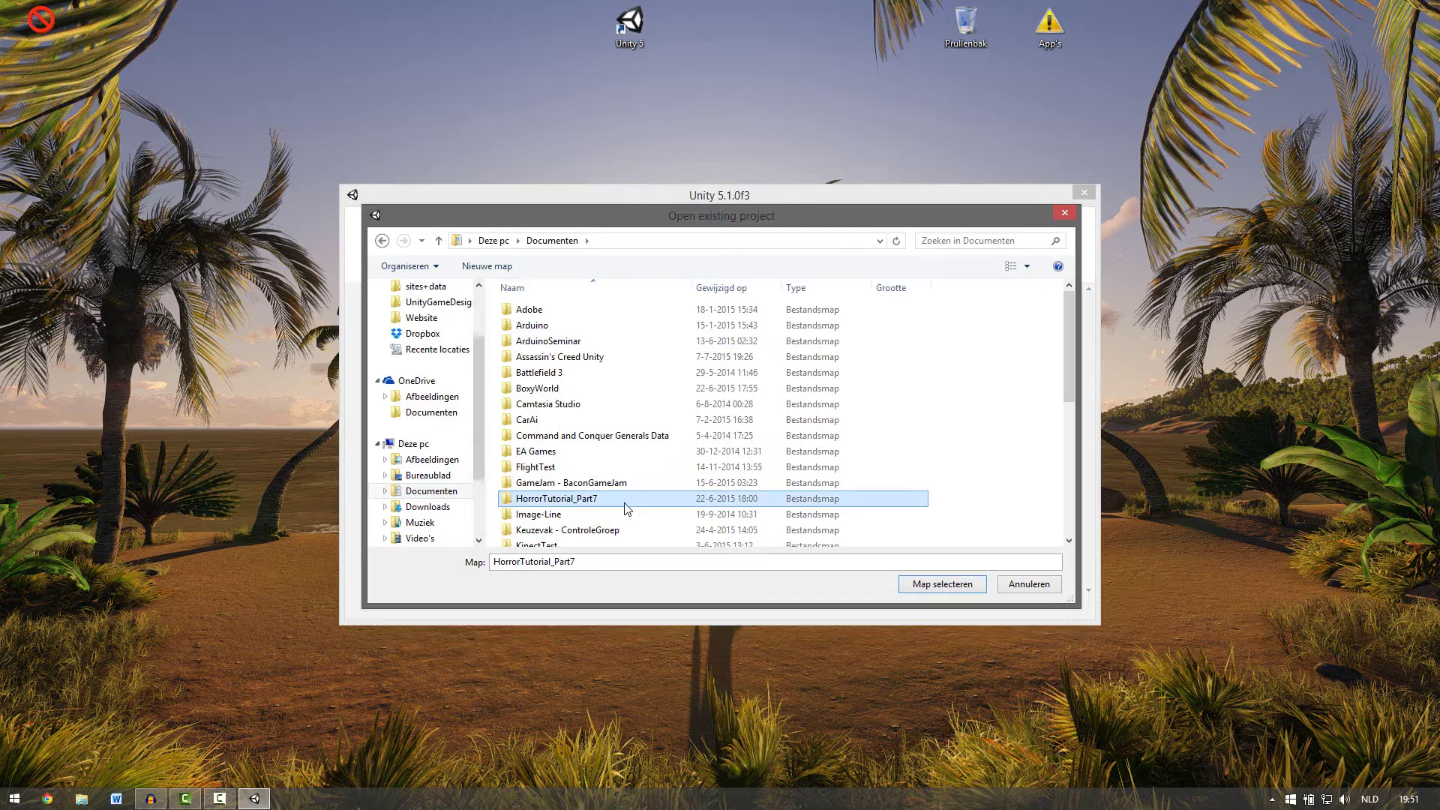
double_click(629, 501)
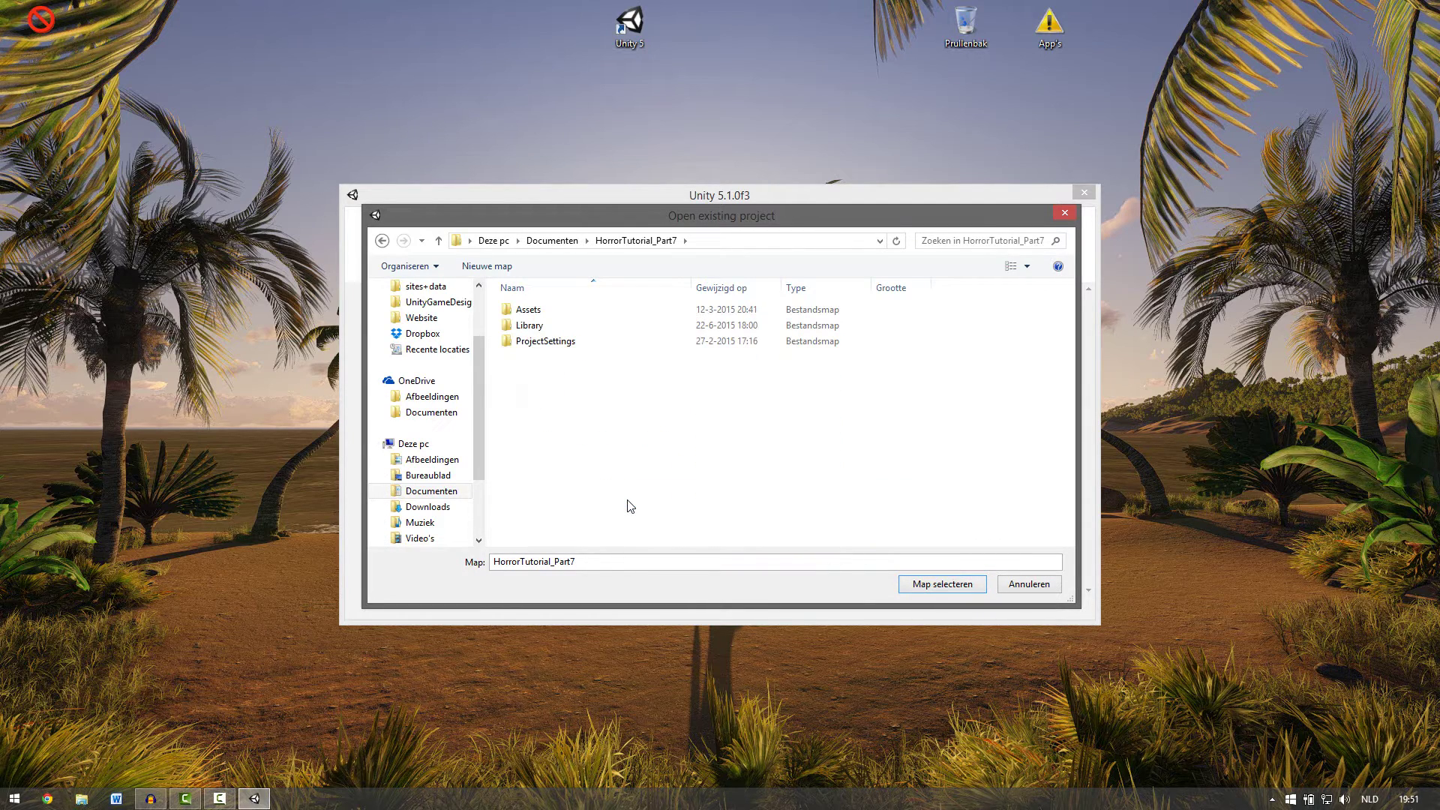
click(381, 240)
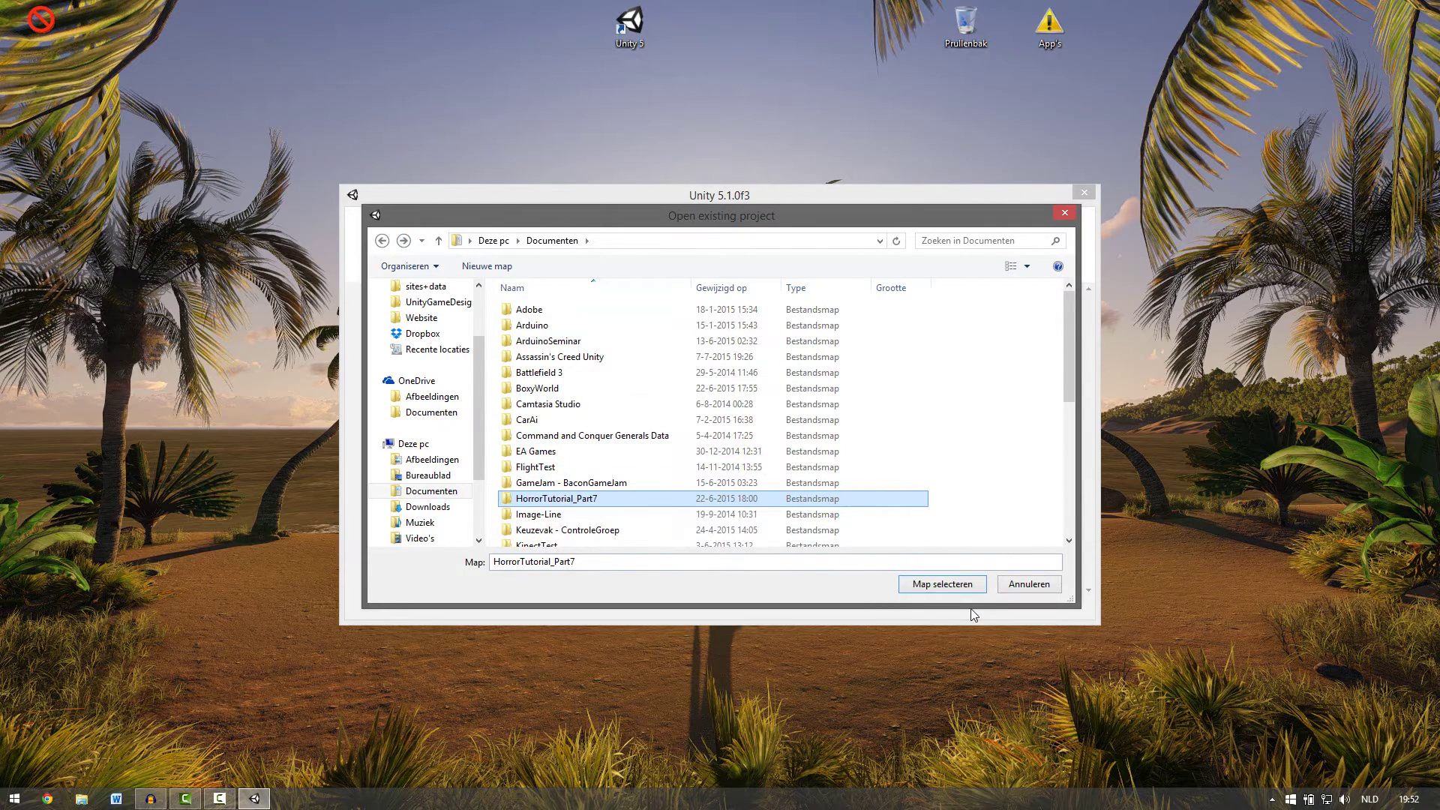
click(949, 588)
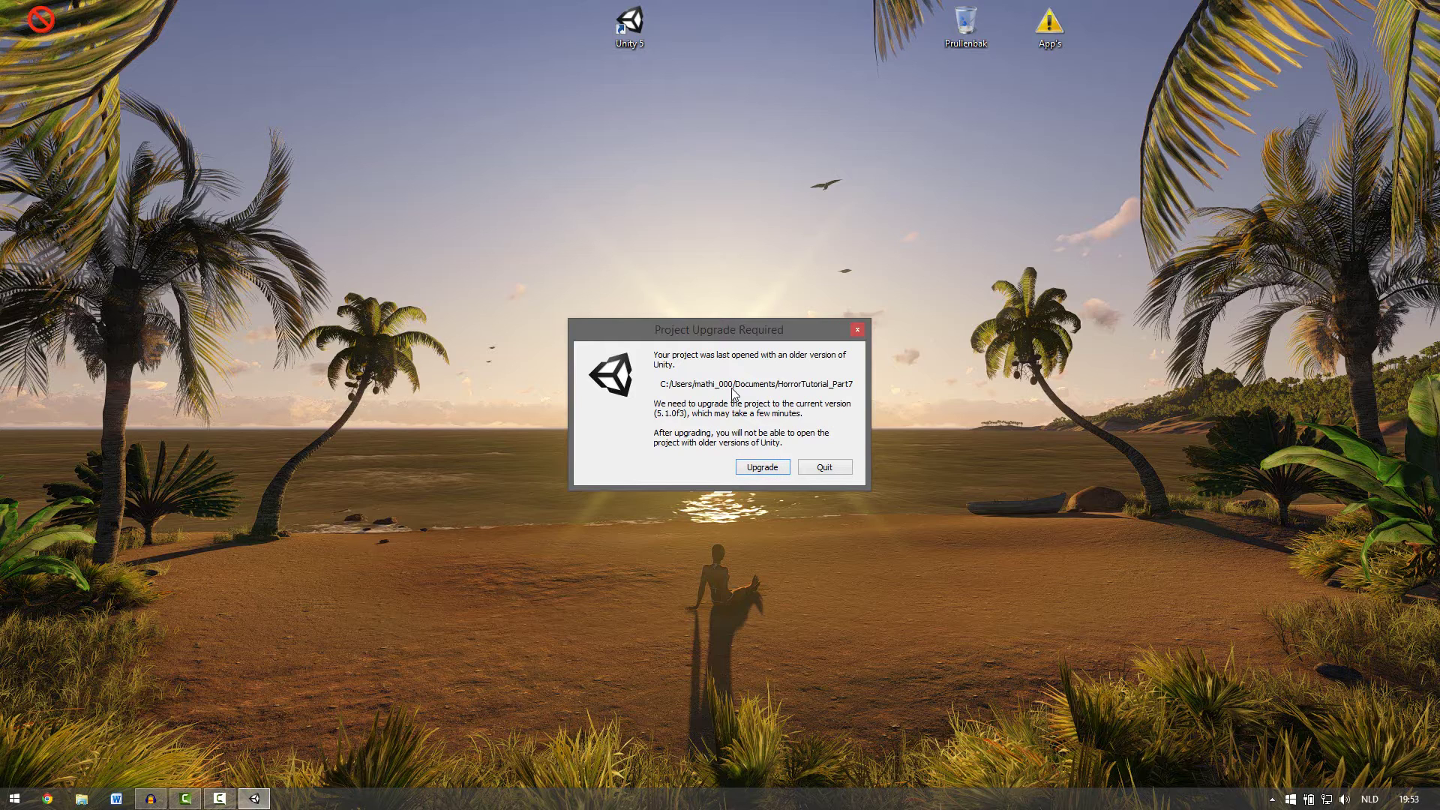
click(764, 467)
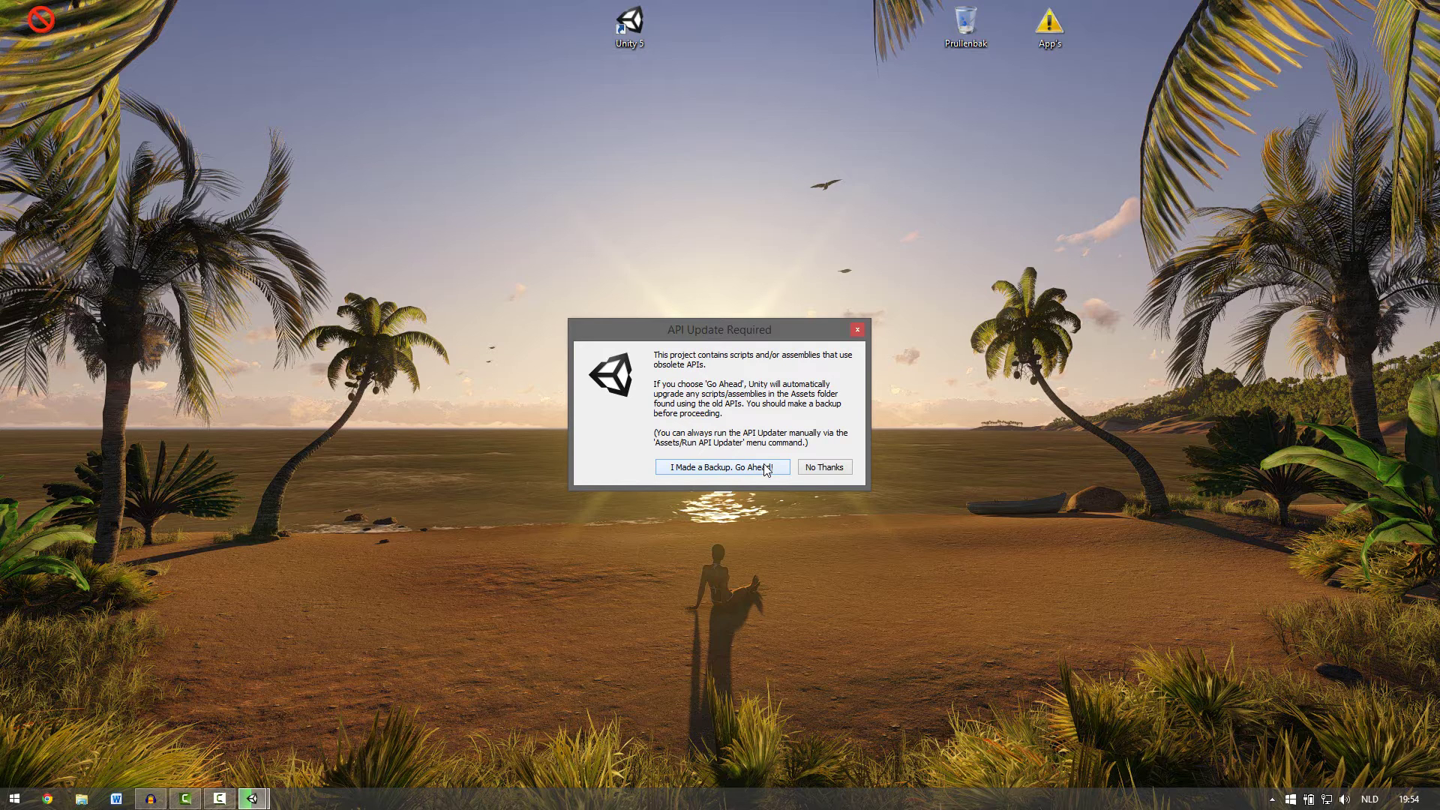
click(767, 469)
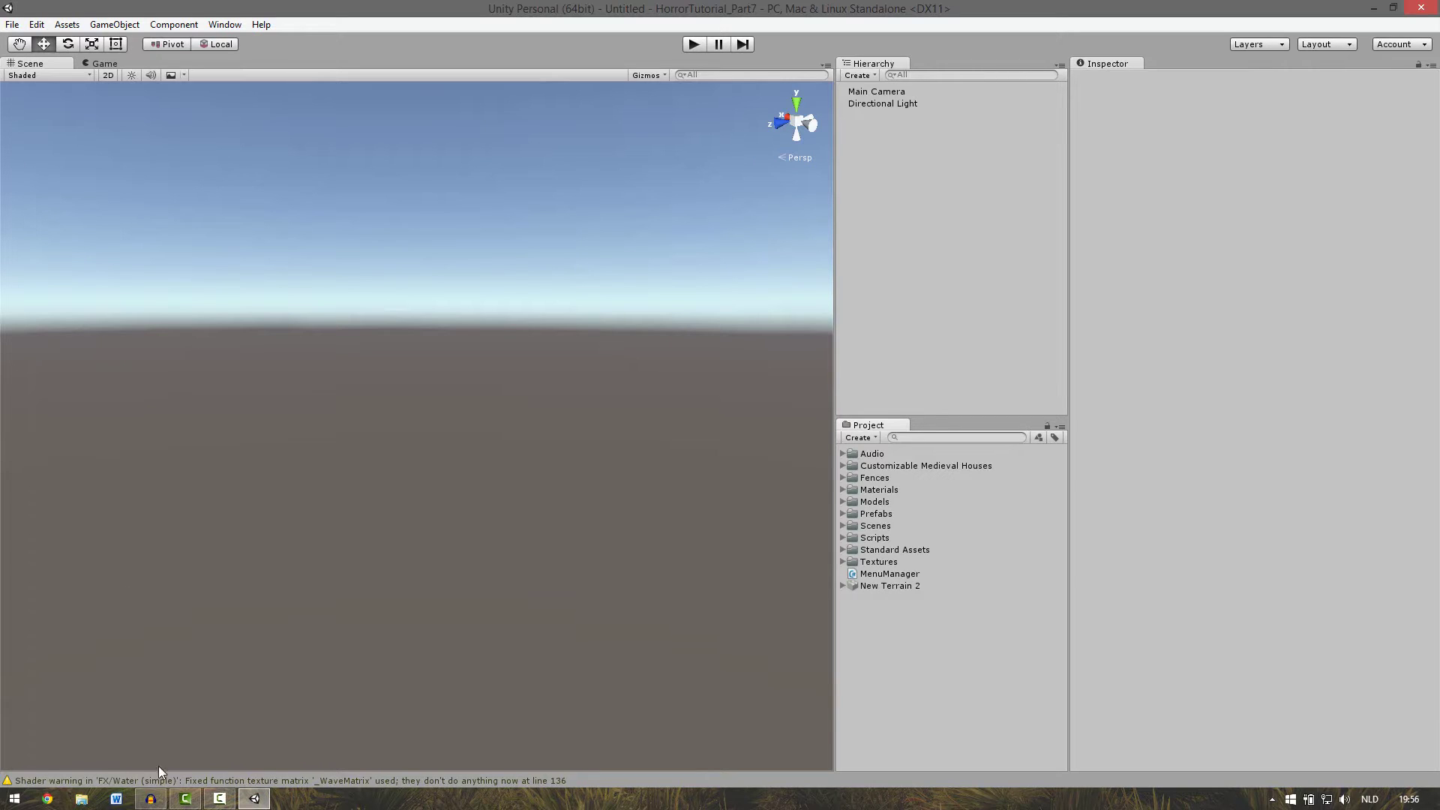
Examine the project upgrade messages and water shader warnings in the Console, closing it when finished.
click(475, 780)
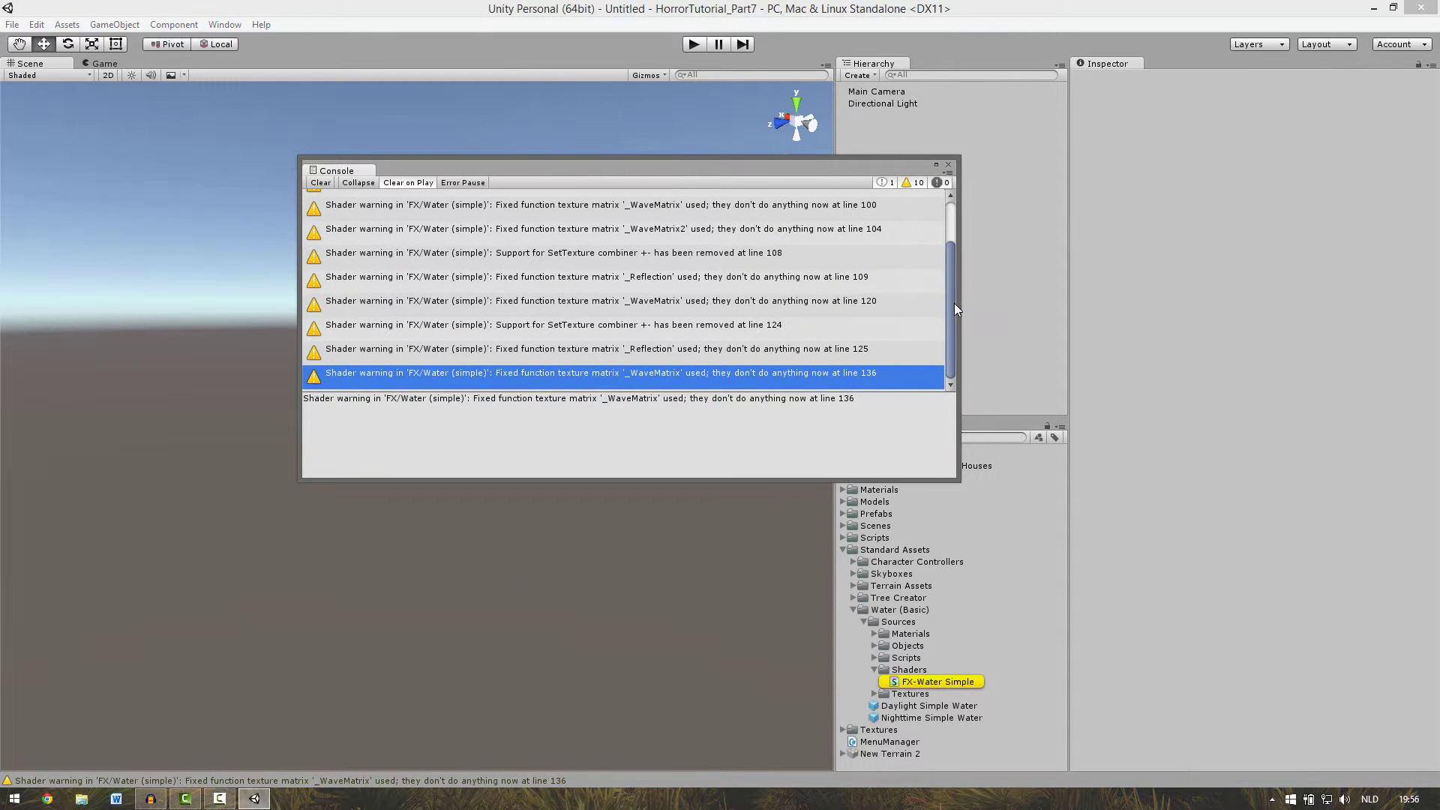
scroll(954, 303, up, 3)
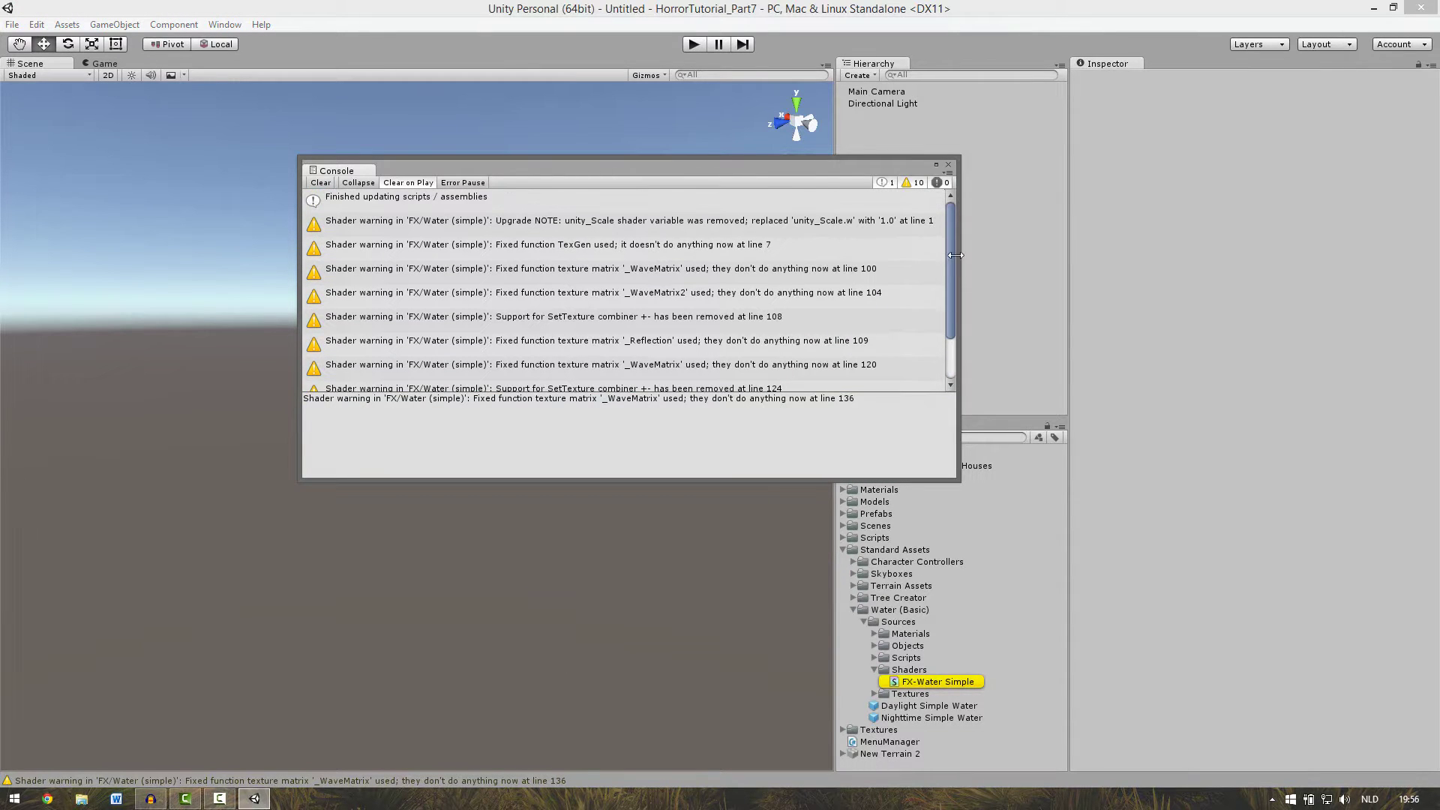
click(394, 204)
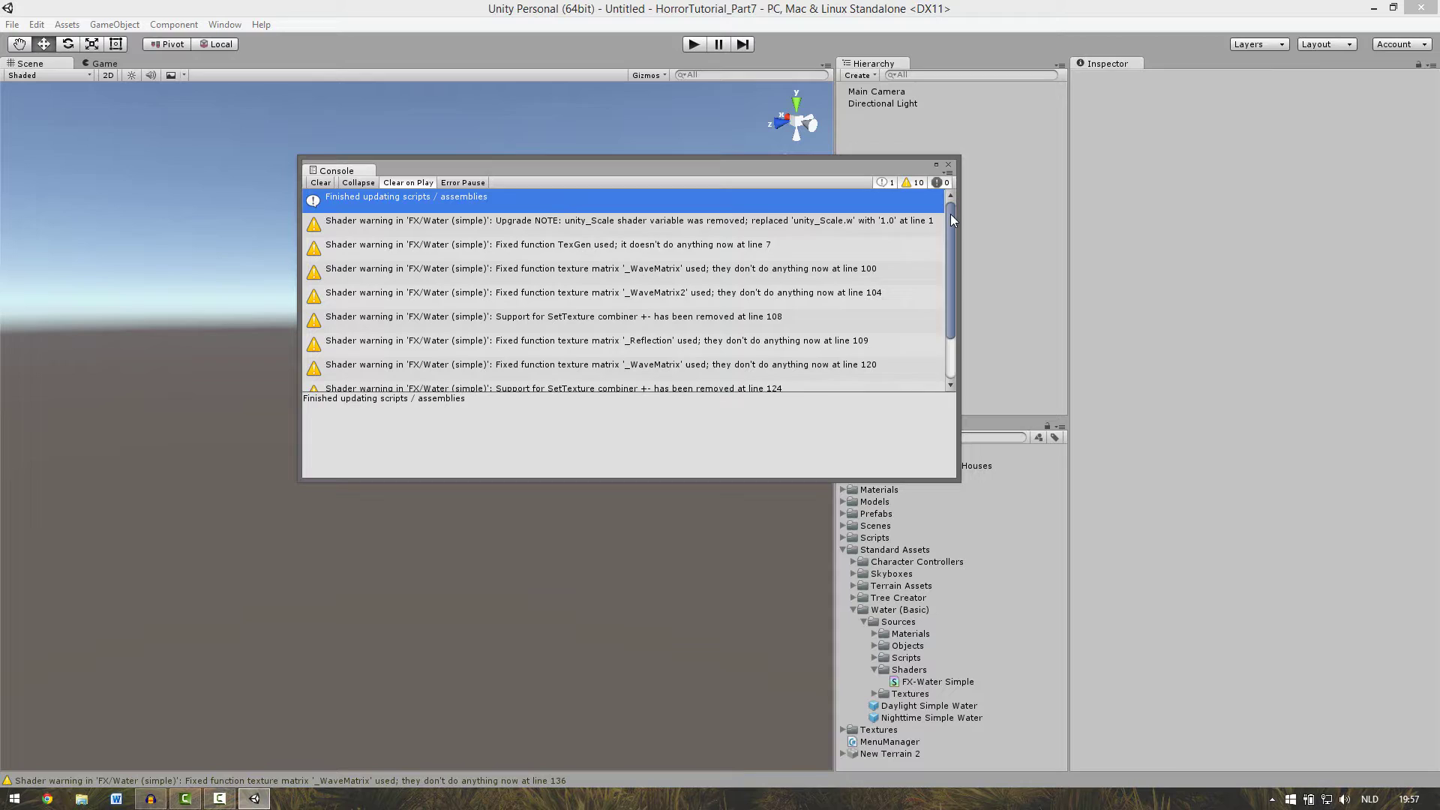
mouse_move(951, 215)
mouse_down()
mouse_move(939, 258)
mouse_move(959, 213)
mouse_up()
click(948, 164)
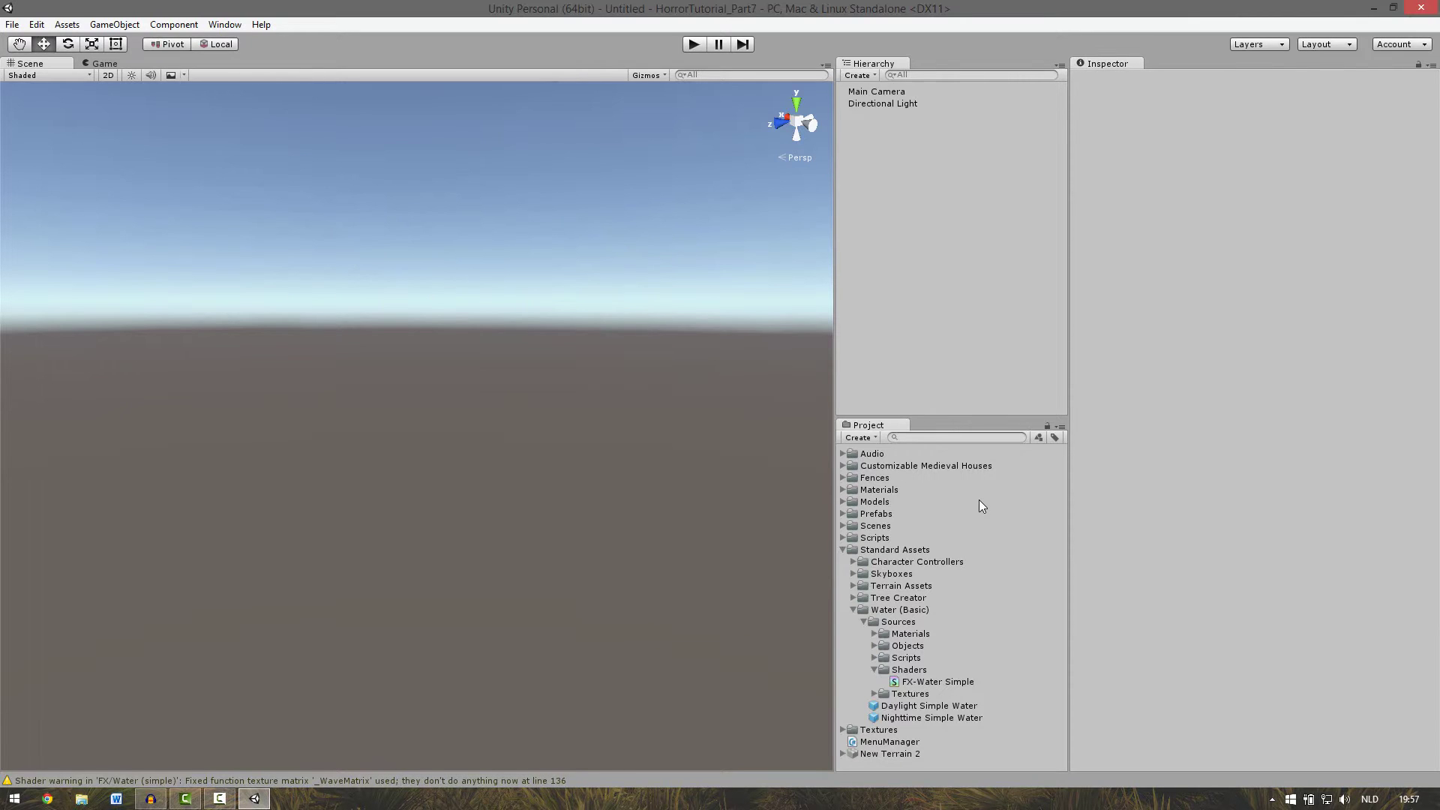
Open the Outside scene from the Scenes folder and start the game from its main menu in Play mode.
click(844, 526)
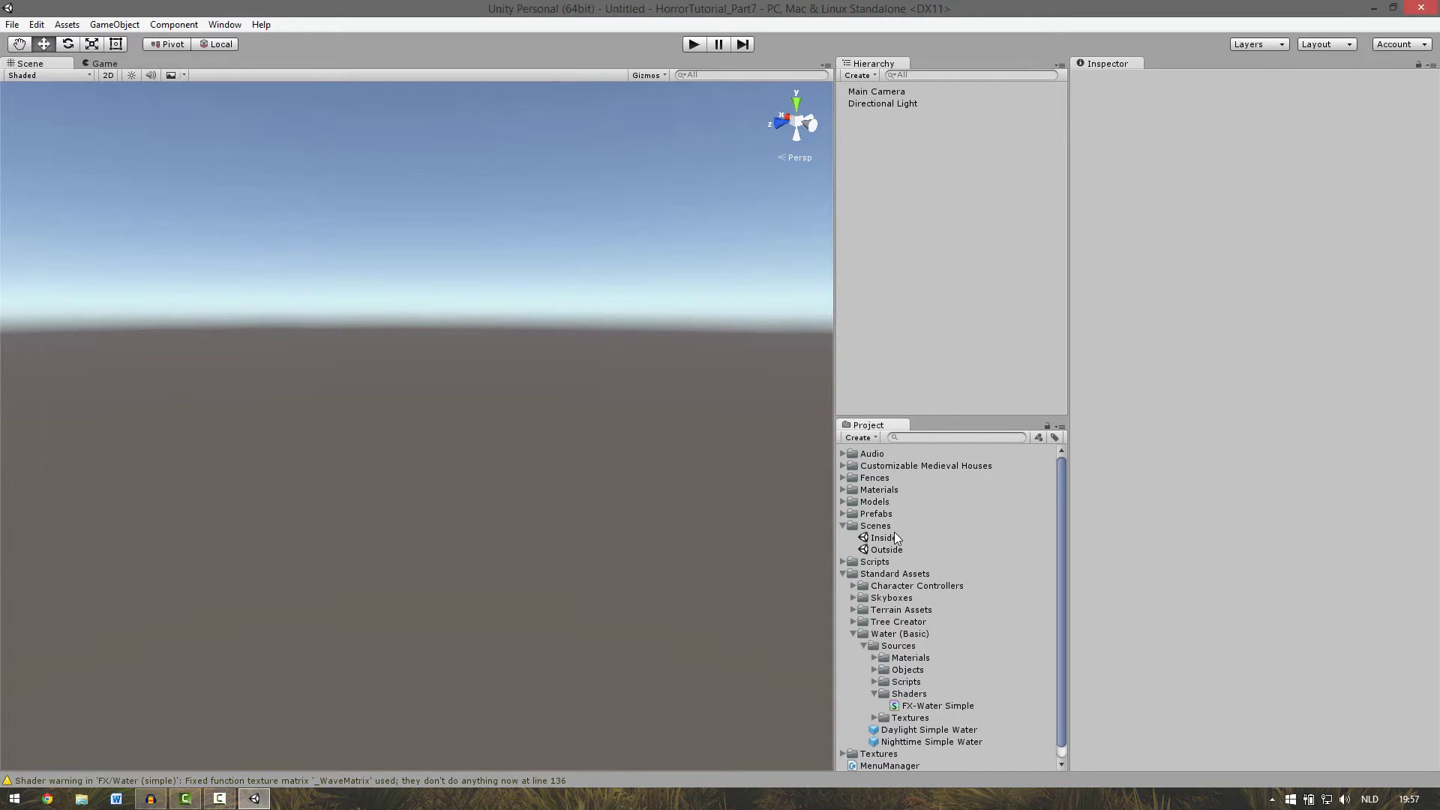
double_click(887, 549)
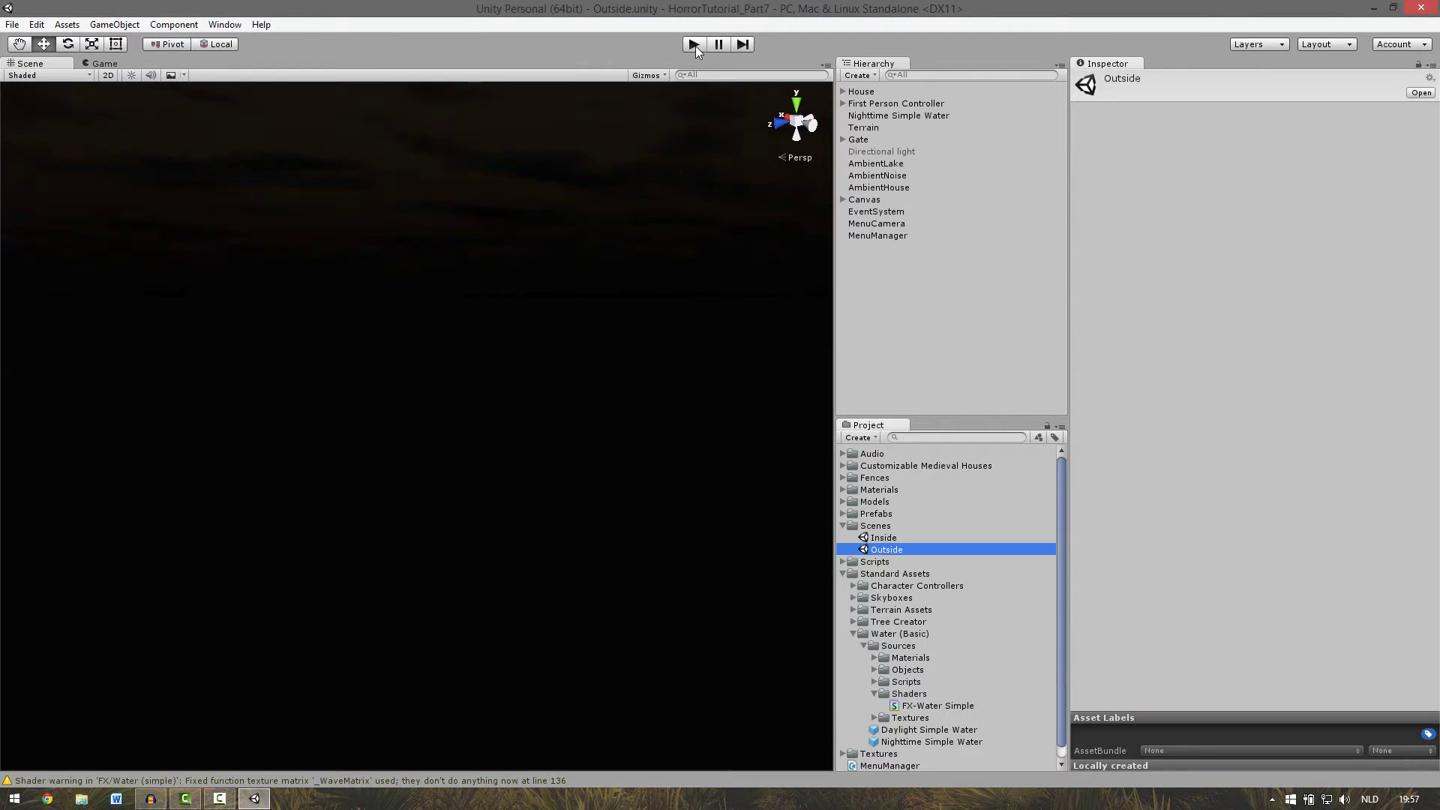
click(694, 45)
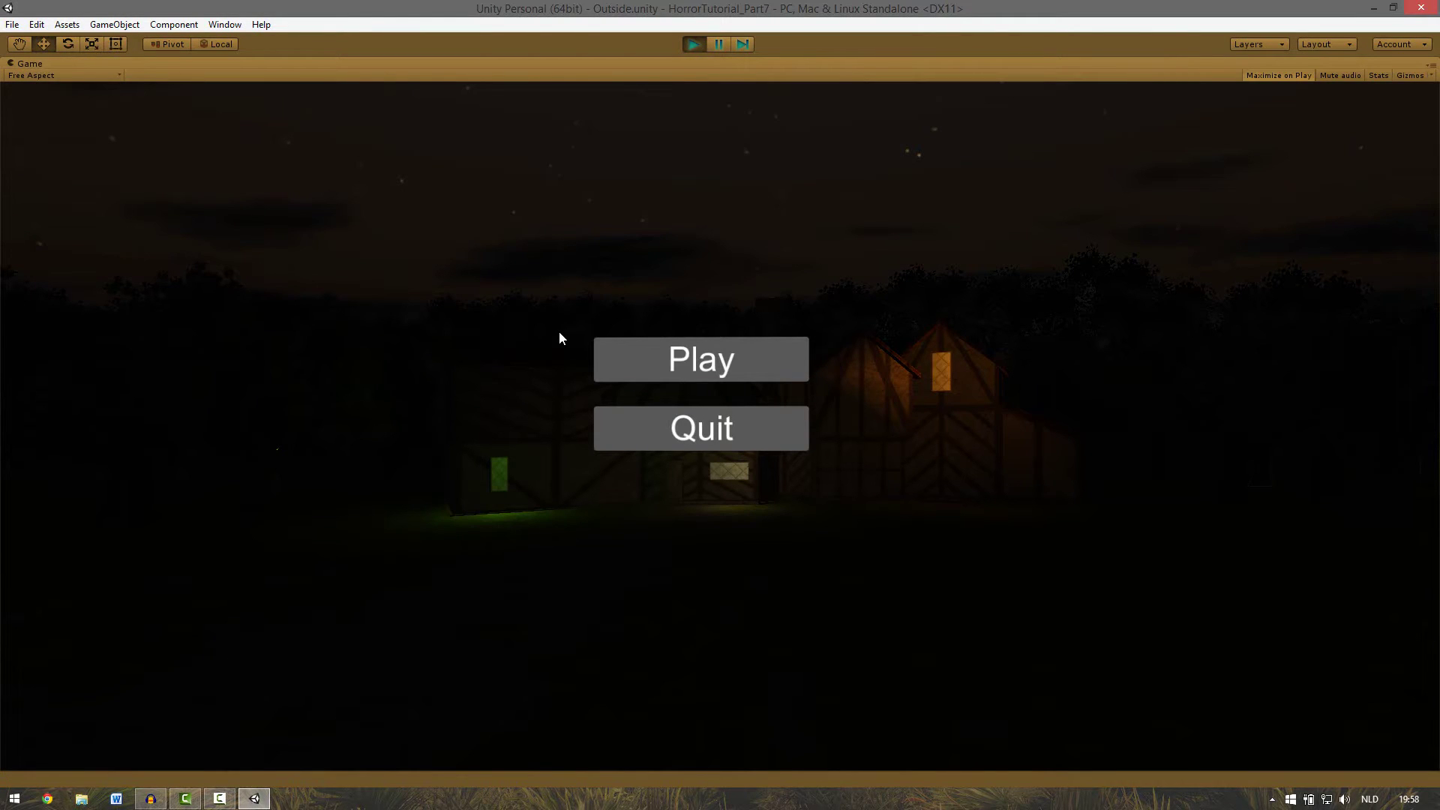
click(720, 359)
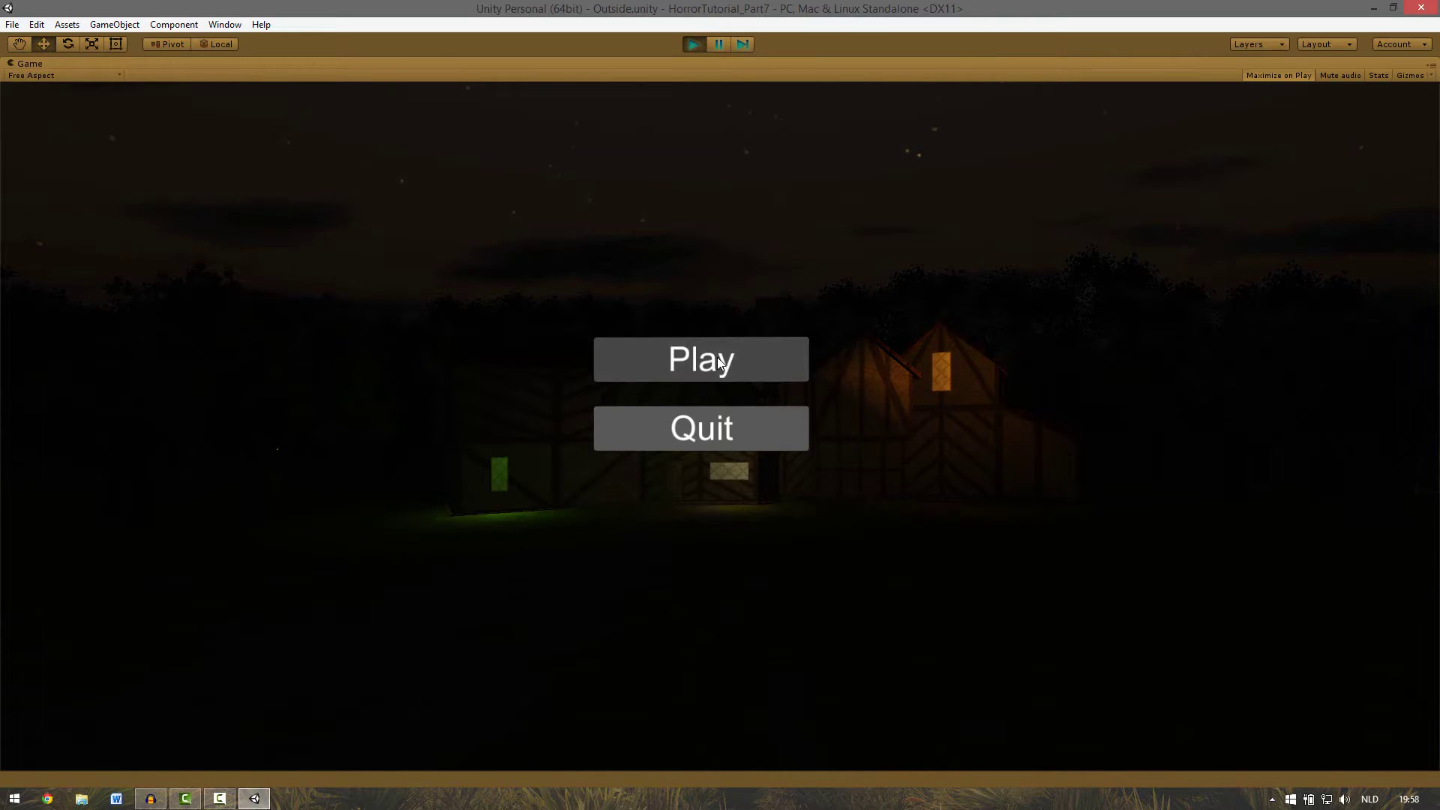
Walk the player along the dark forest path and through the iron gate, examining the flashlight, trees and terrain.
key(w)
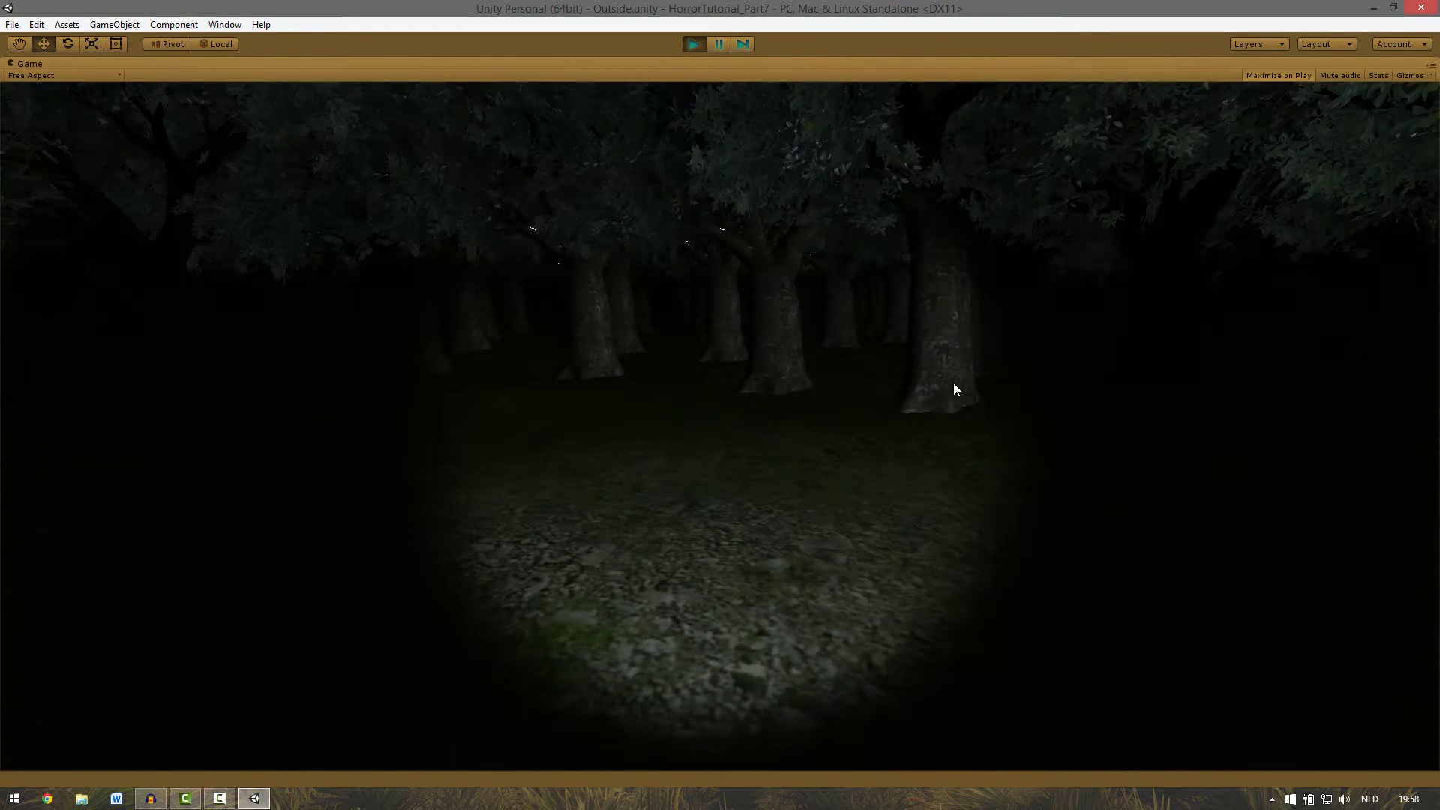
key(s)
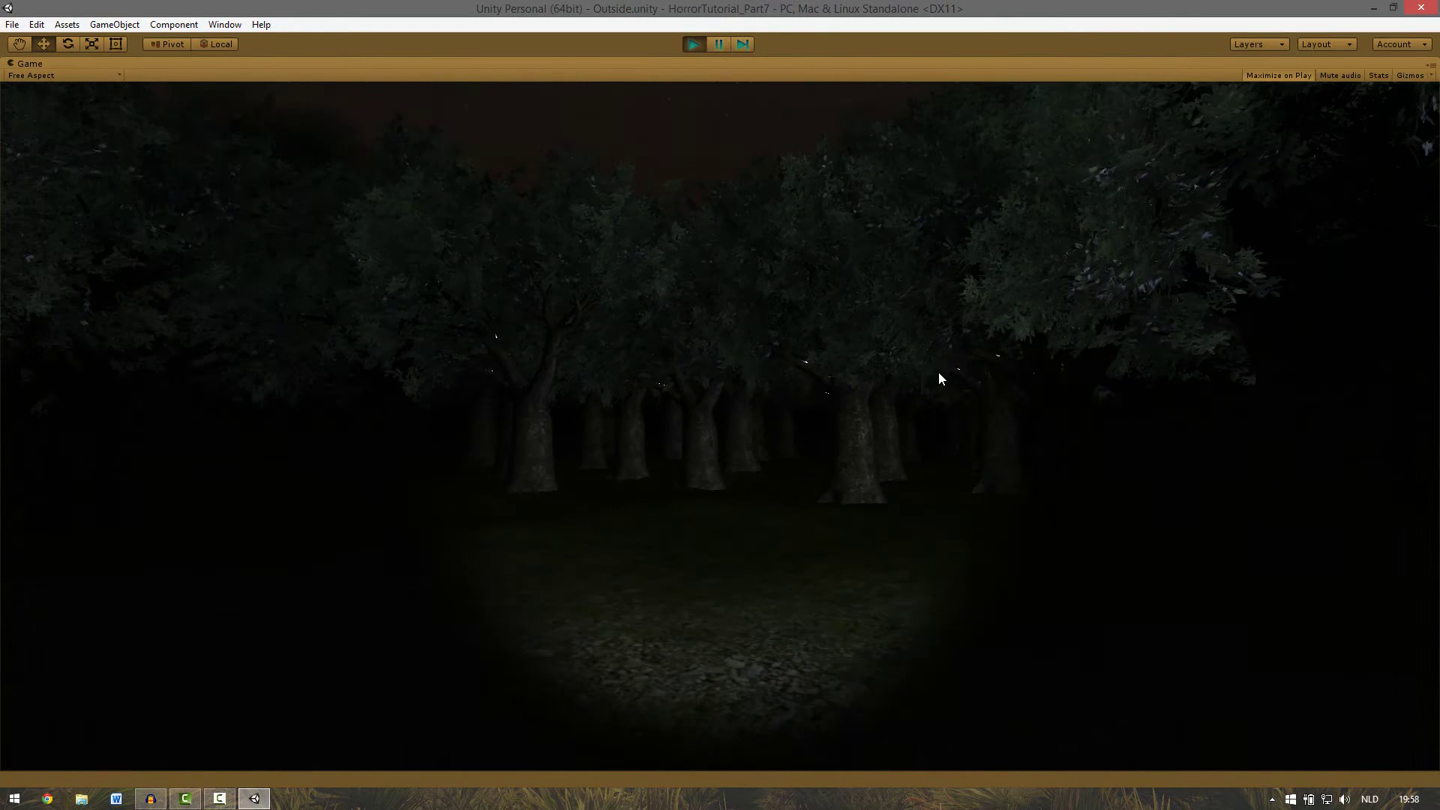
key(w)
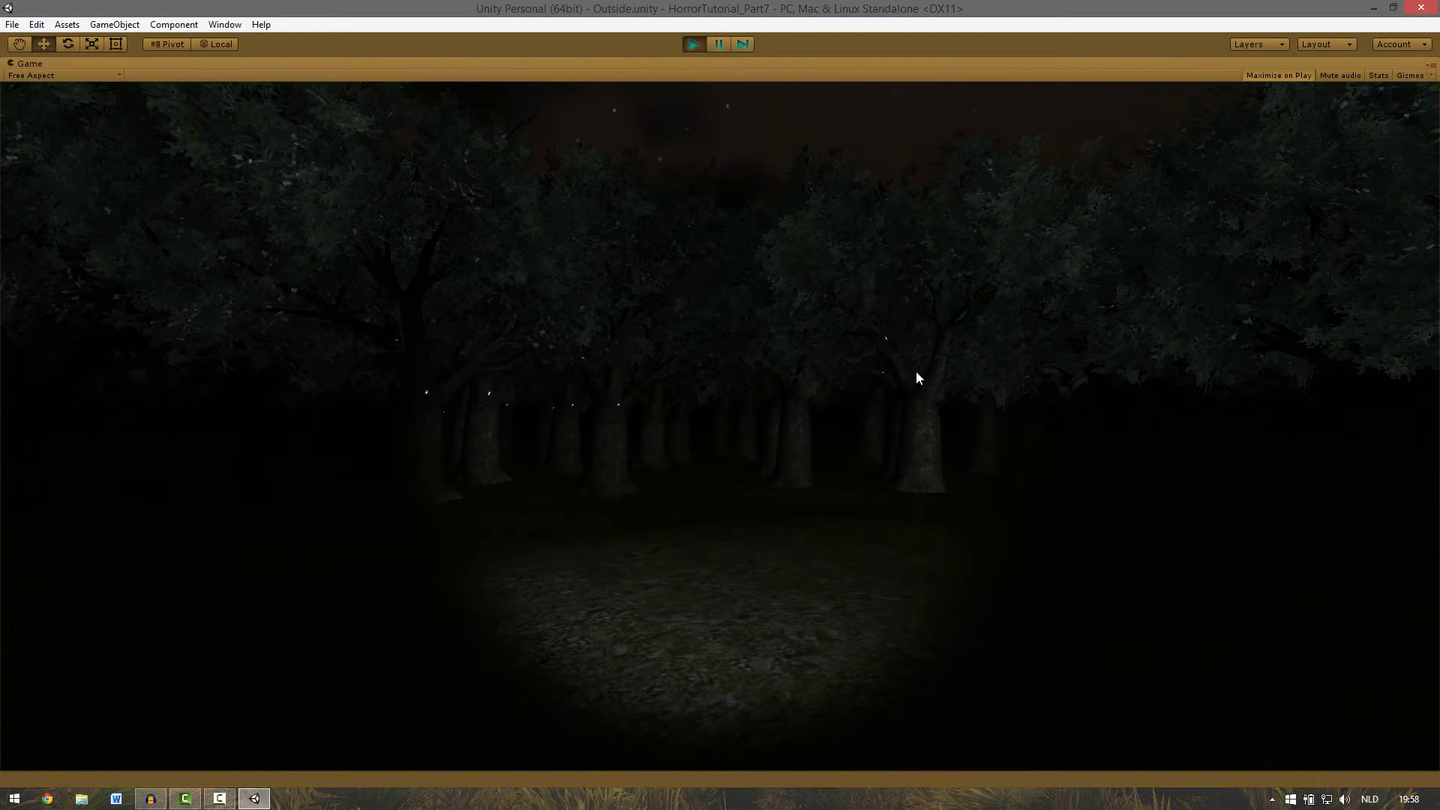
key(a)
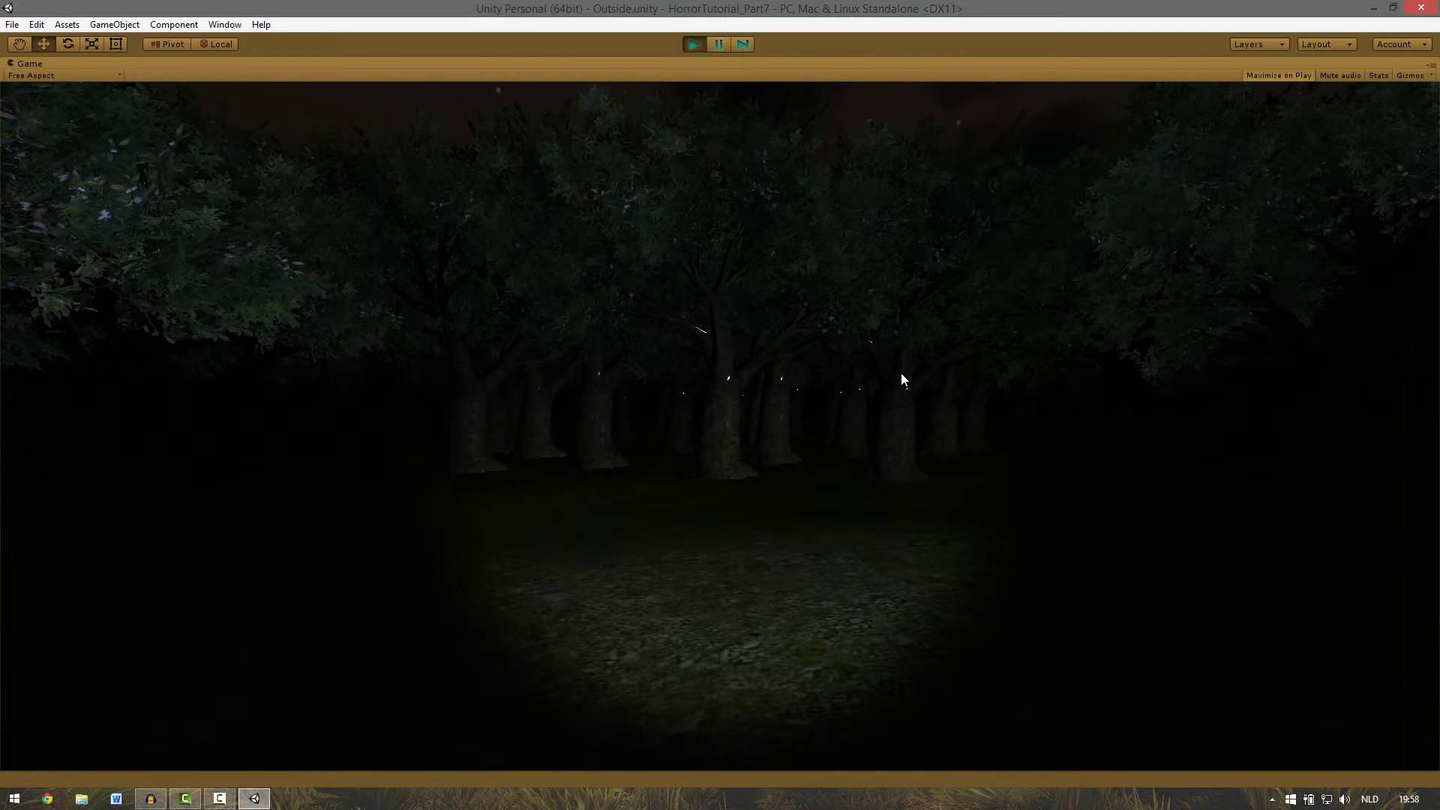
key(w)
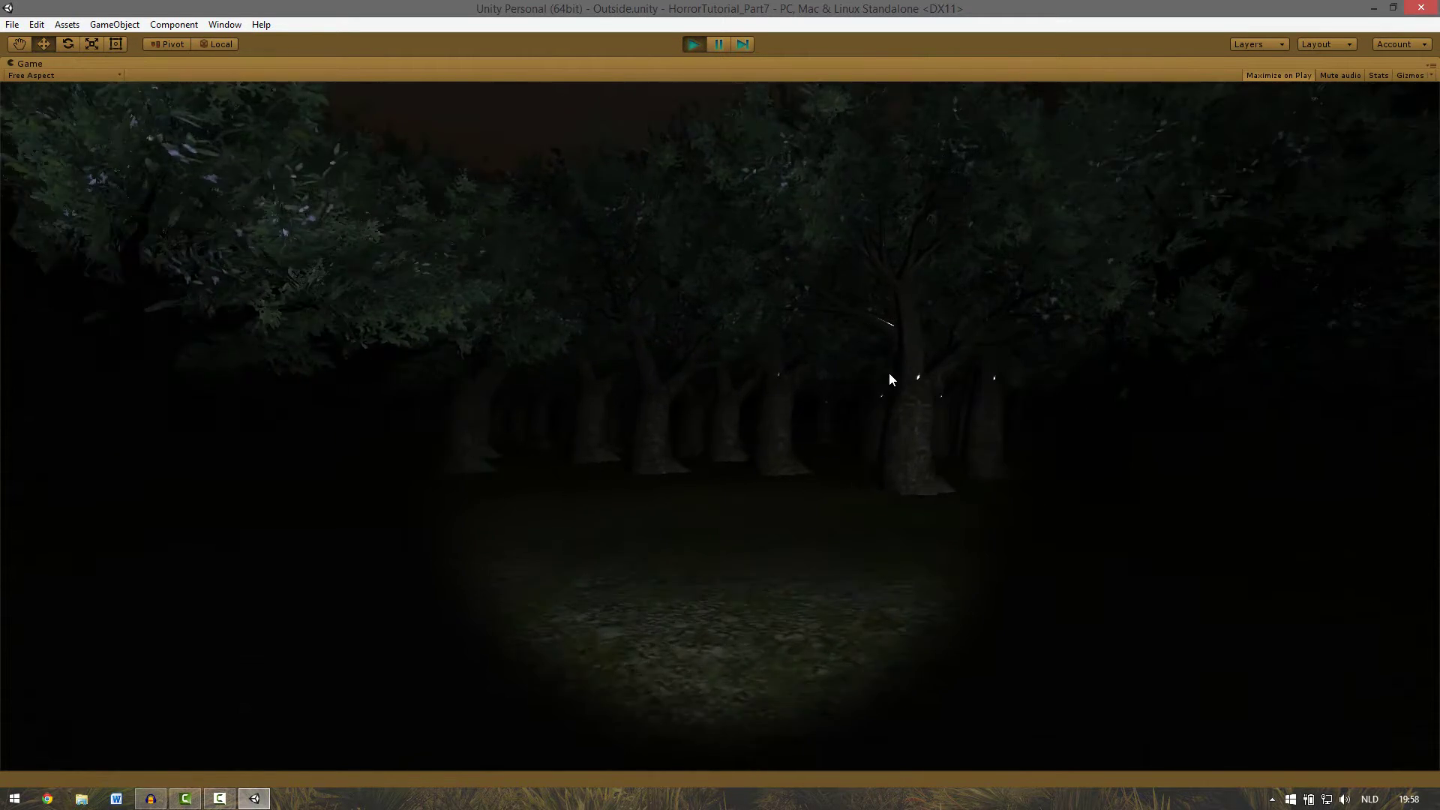
key(w)
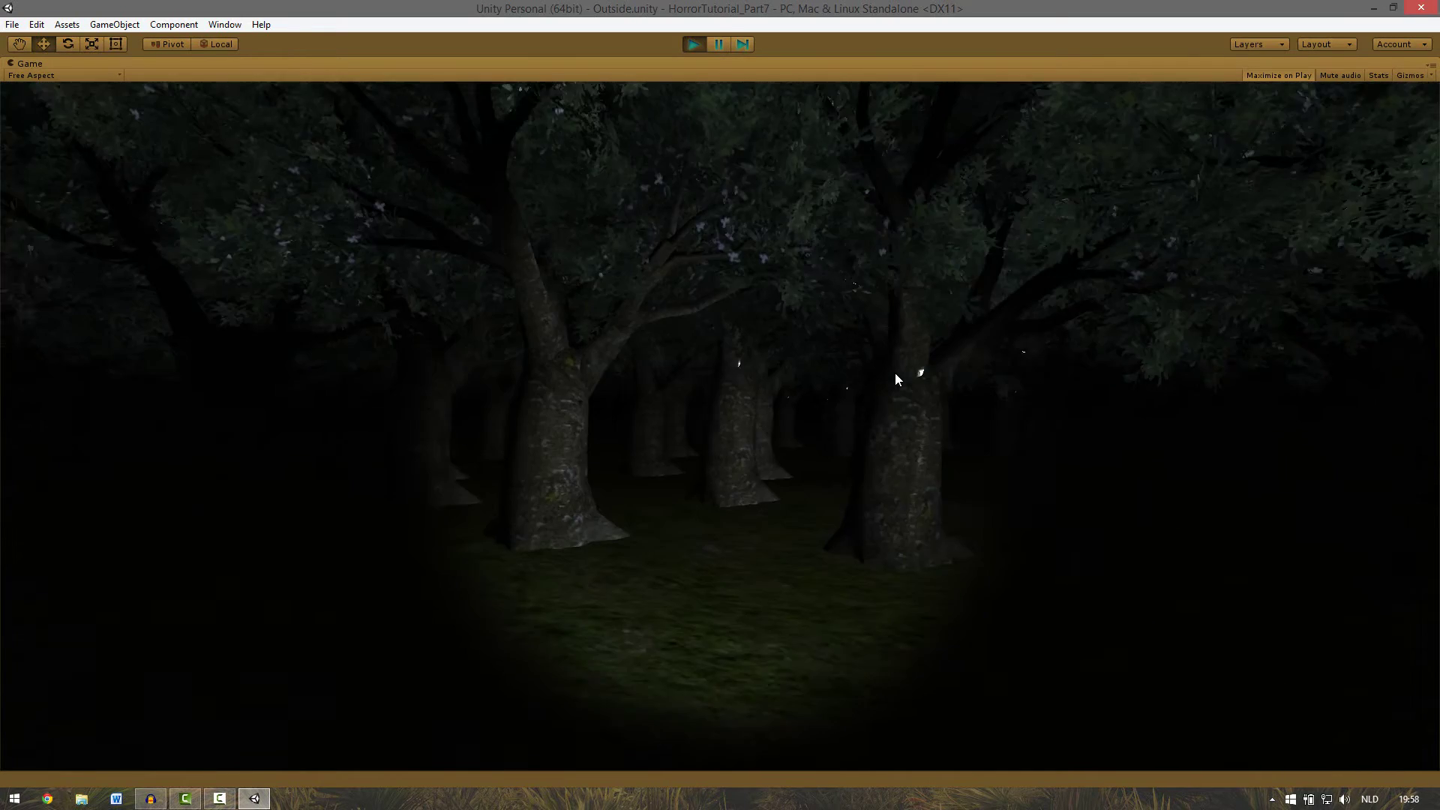
key(w)
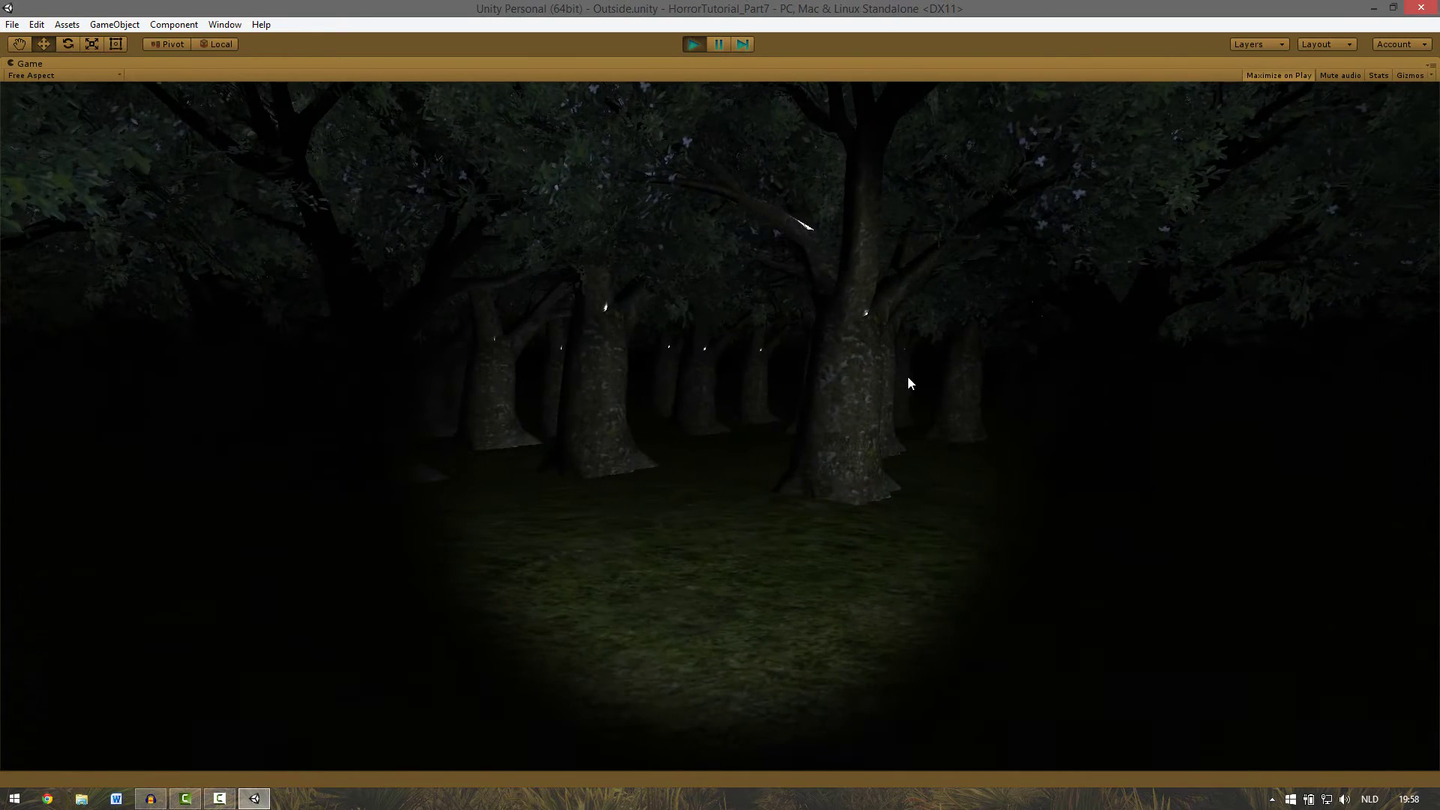
key(w)
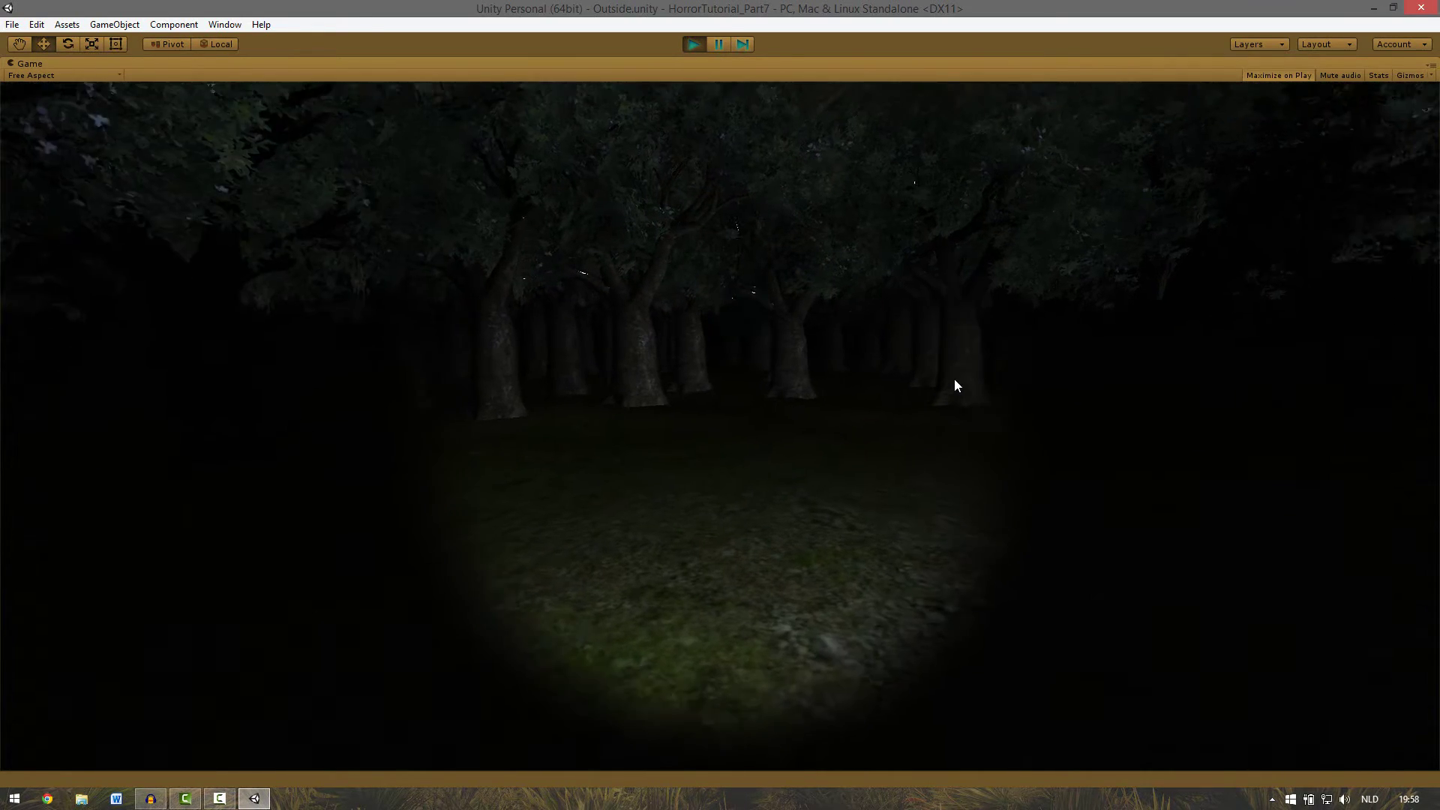
key(w)
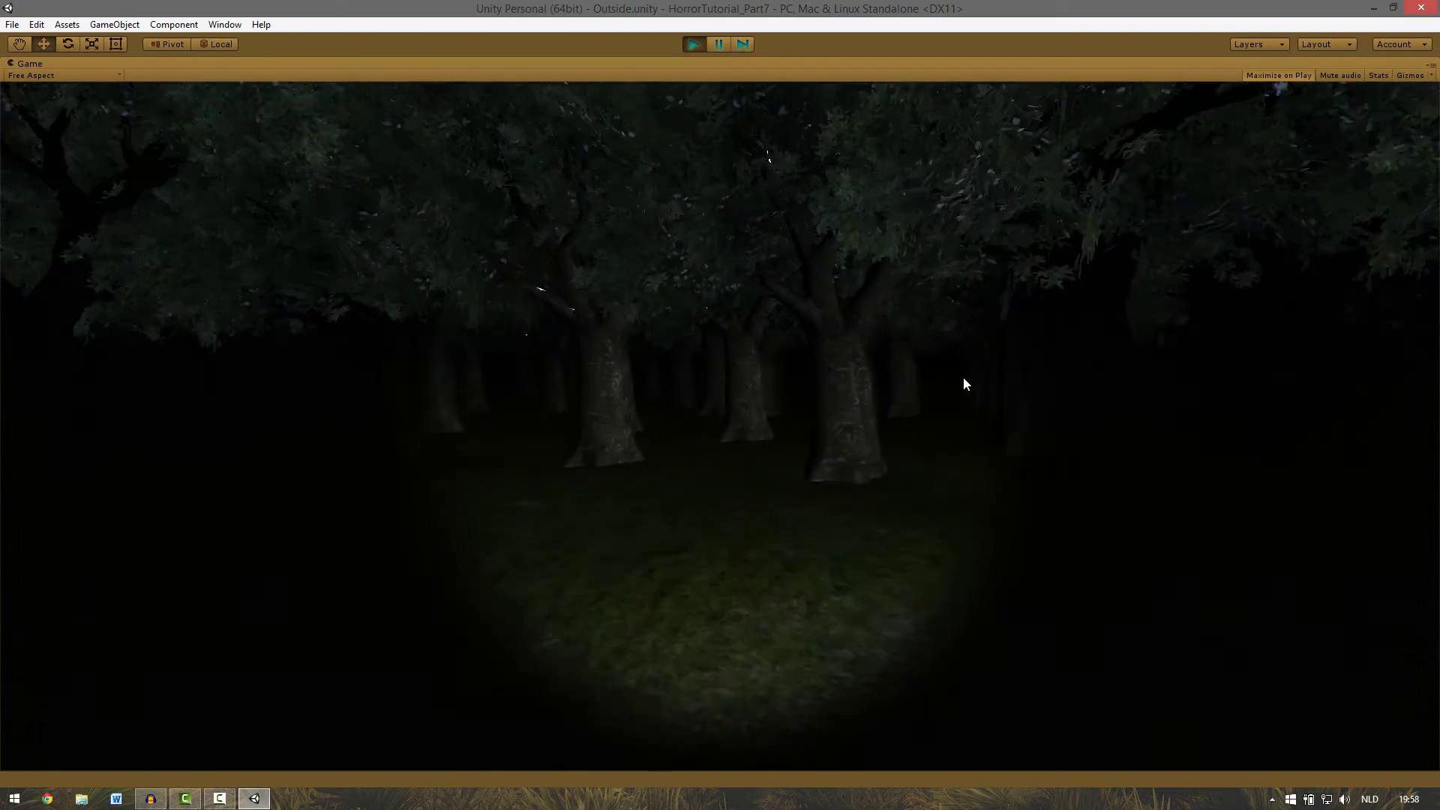
key(w)
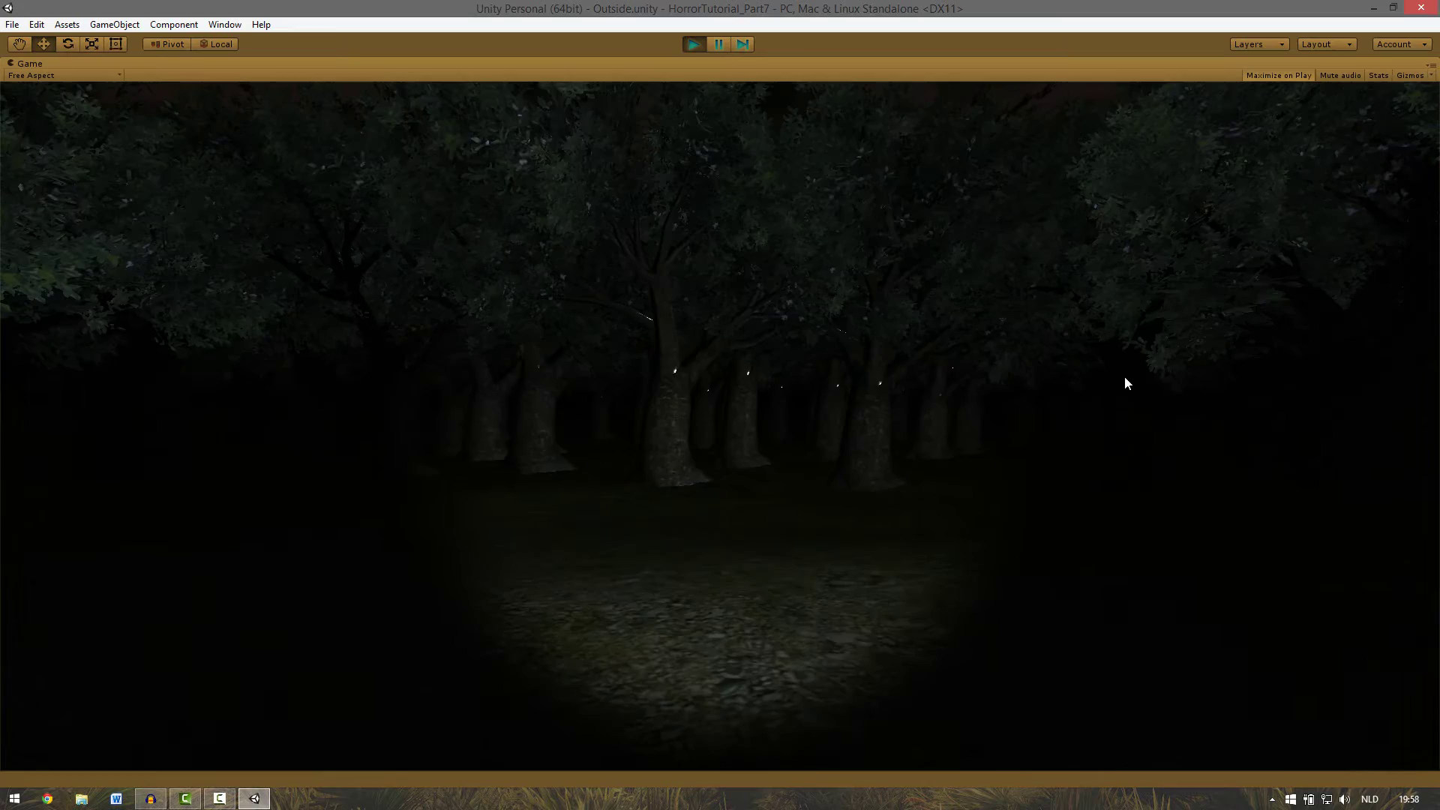
key(w)
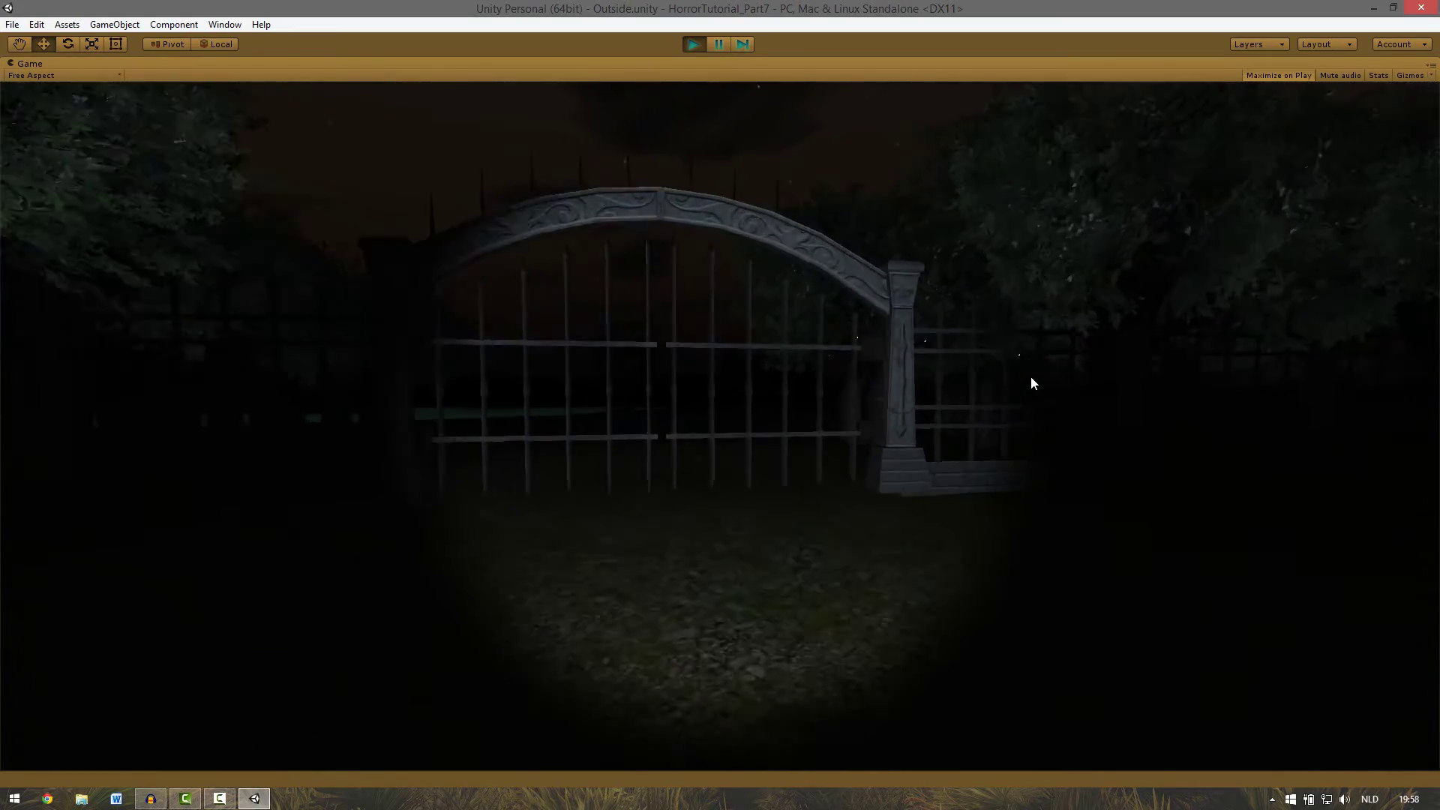
key(w)
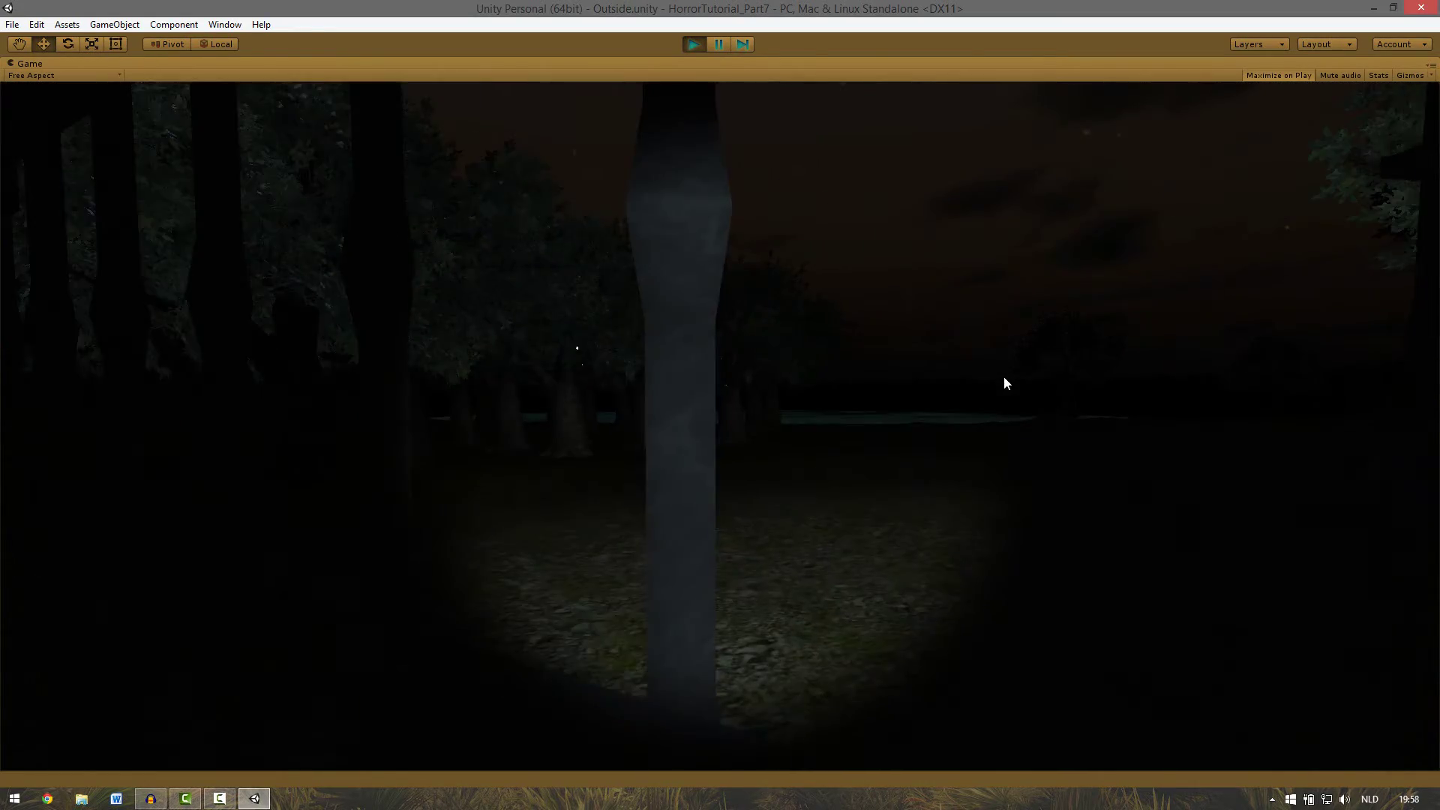
Walk from the gate to the lake shore and examine how the water renders in the running game.
key(w)
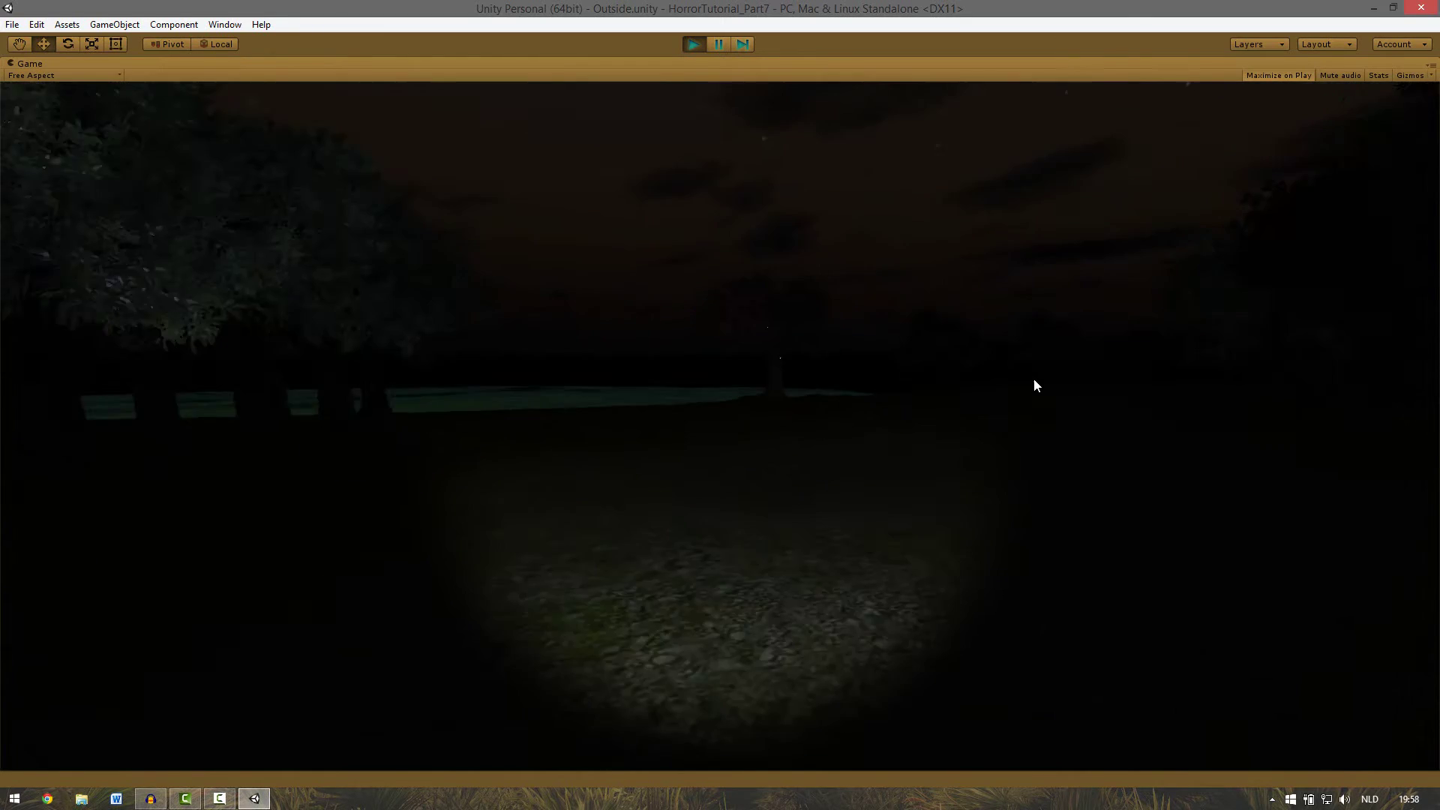
key(w)
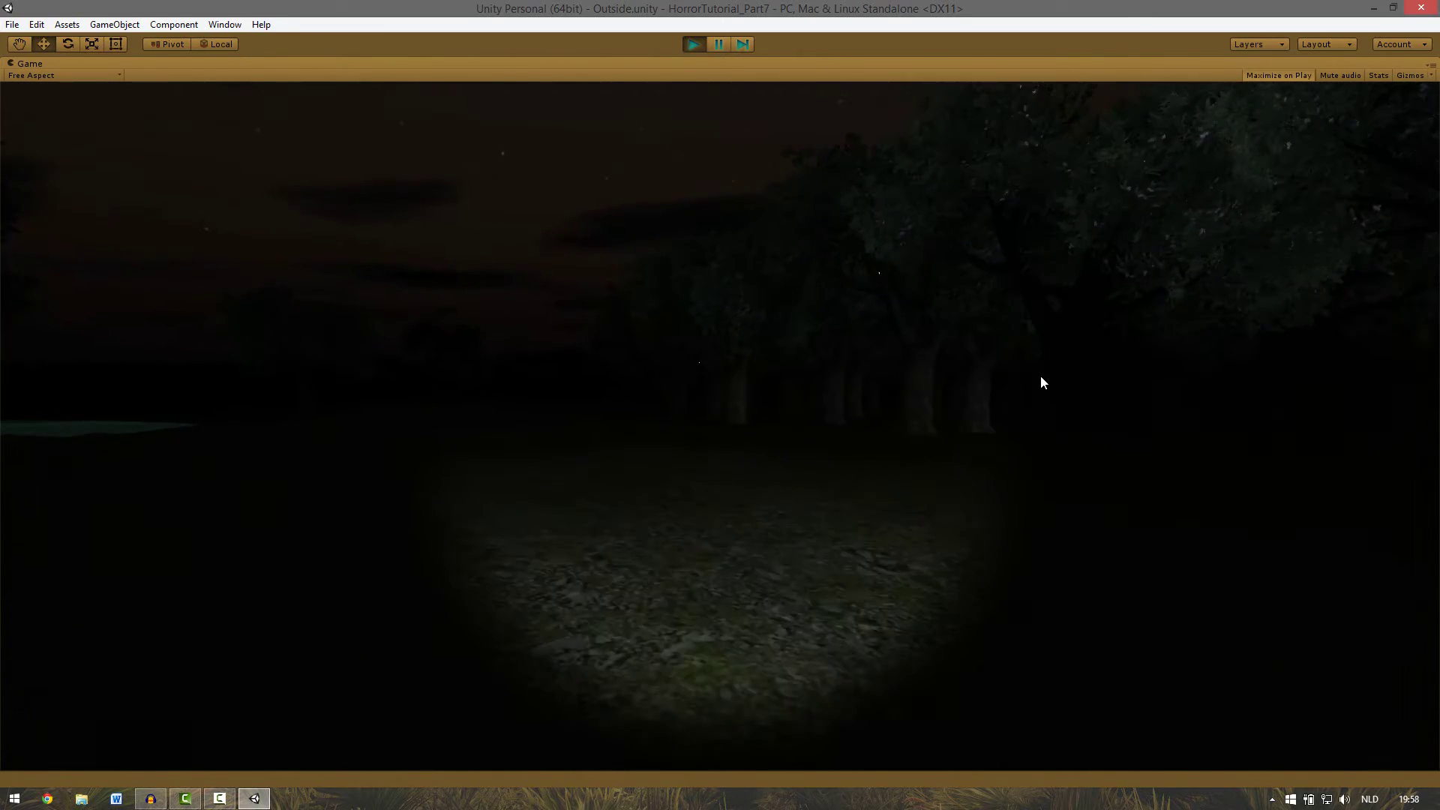
key(w)
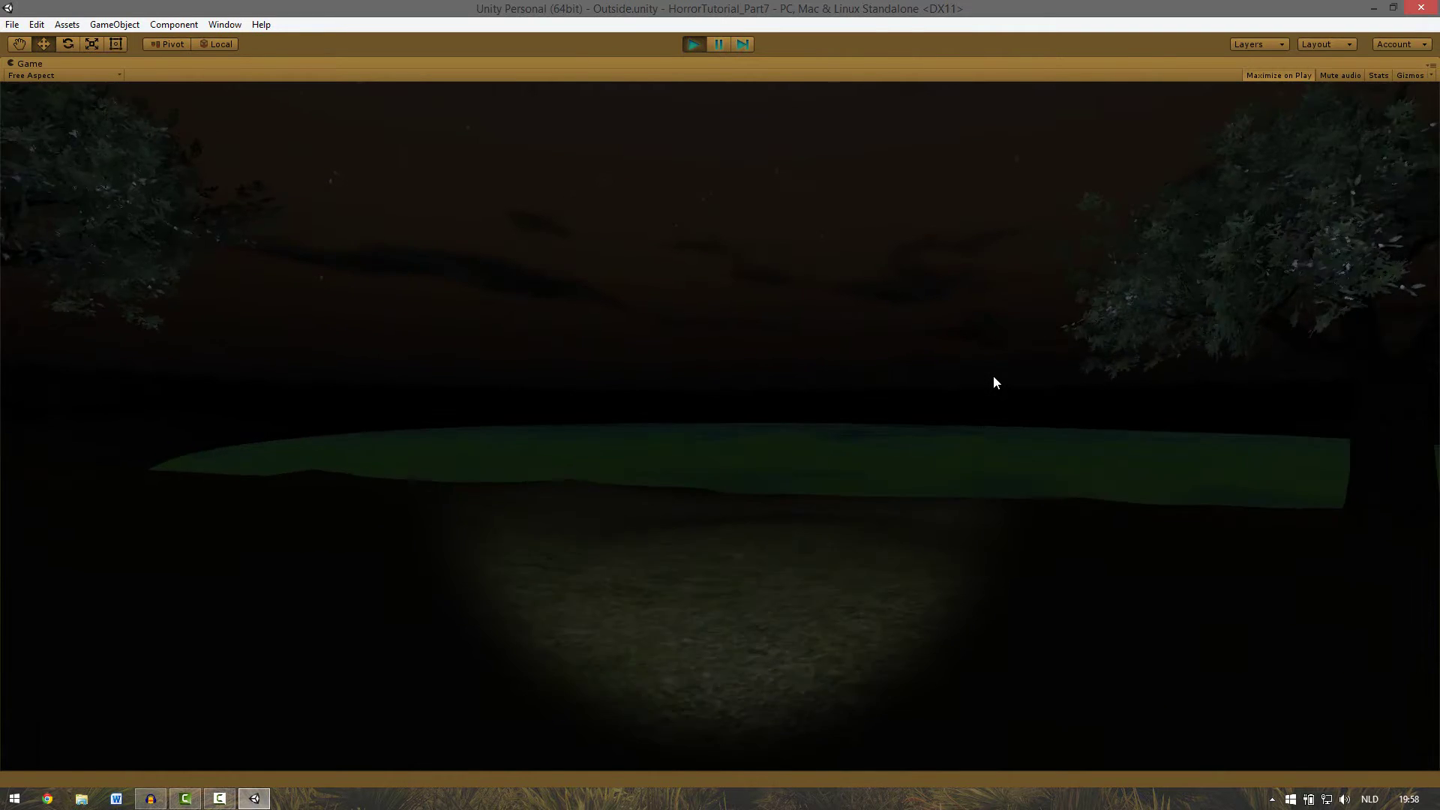
key(w)
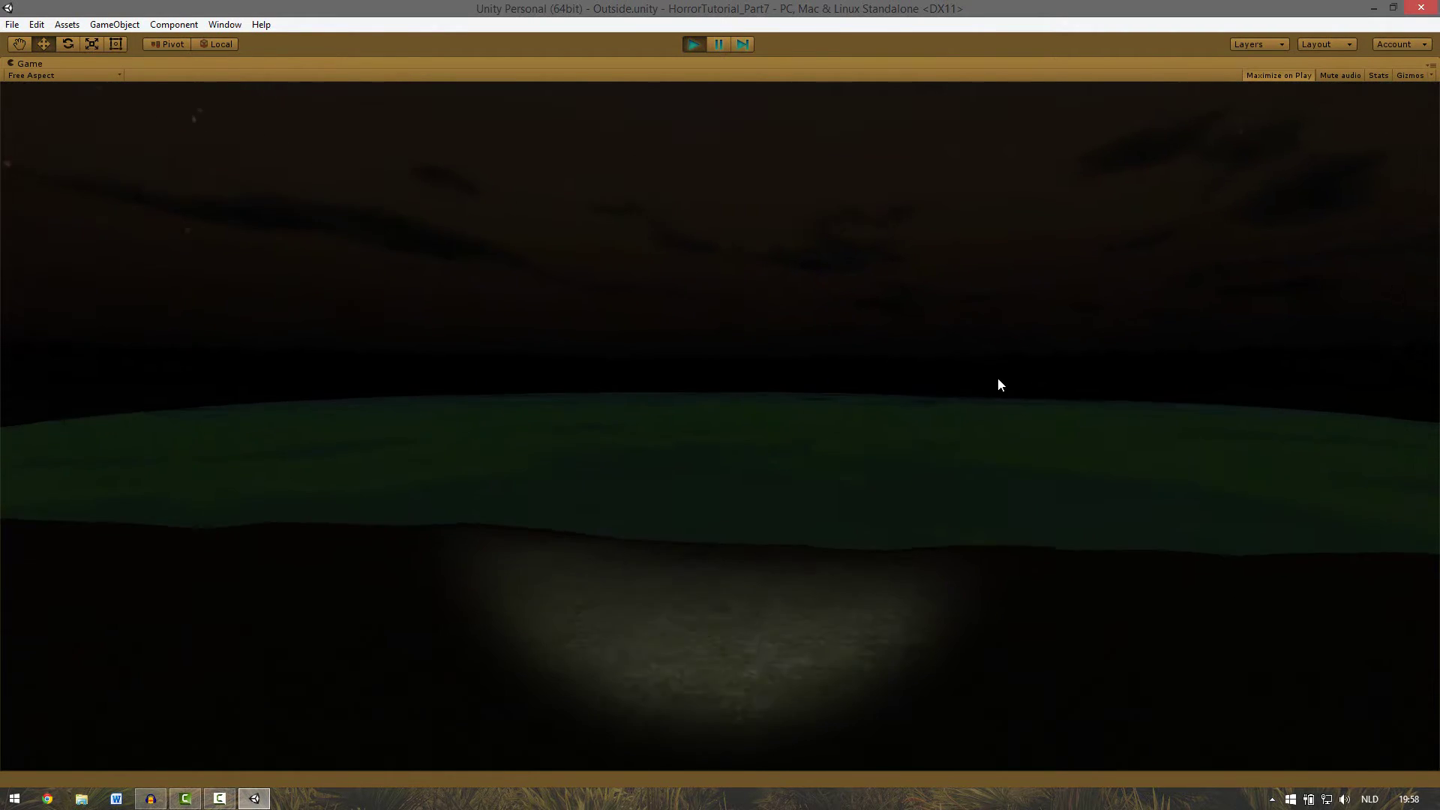
key(w)
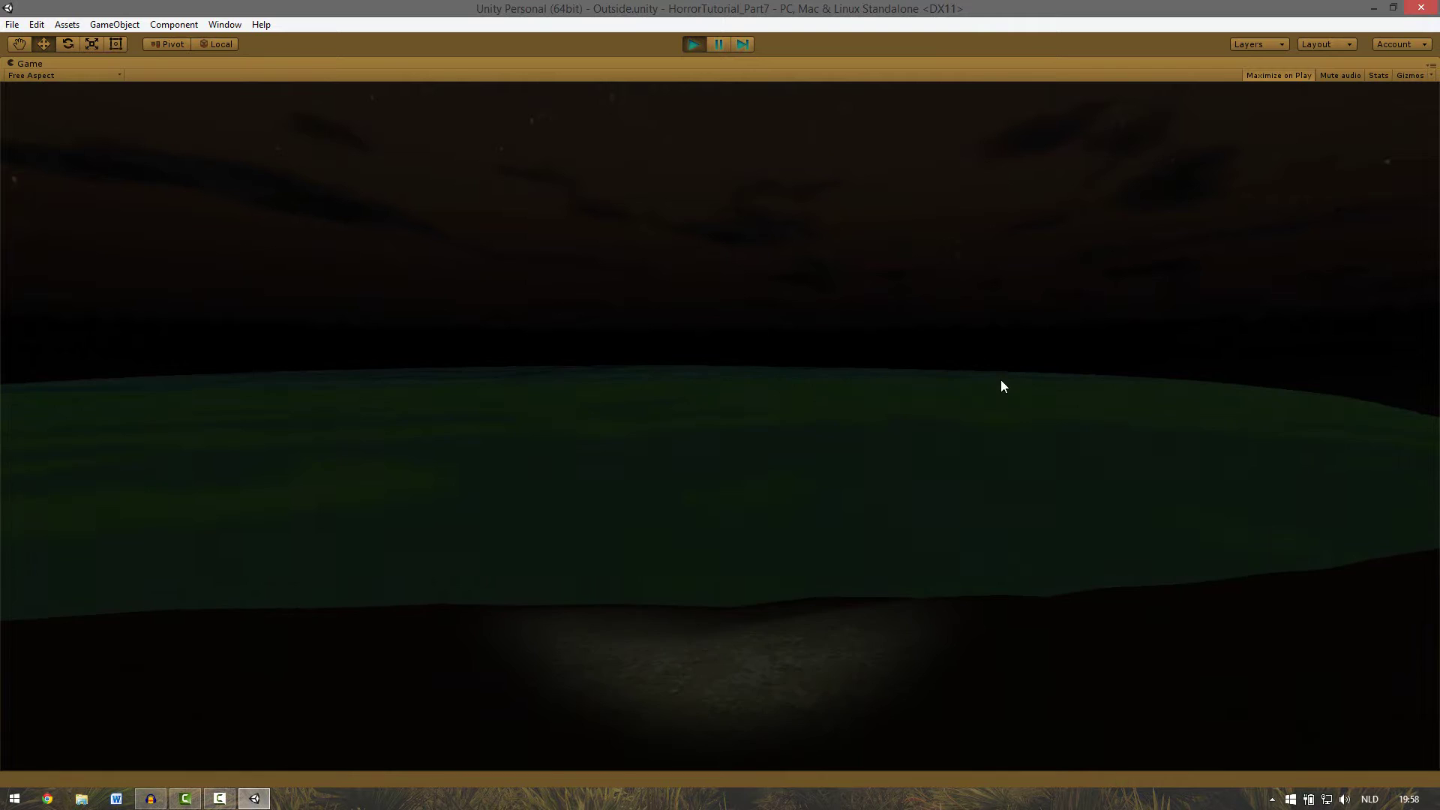
key(space)
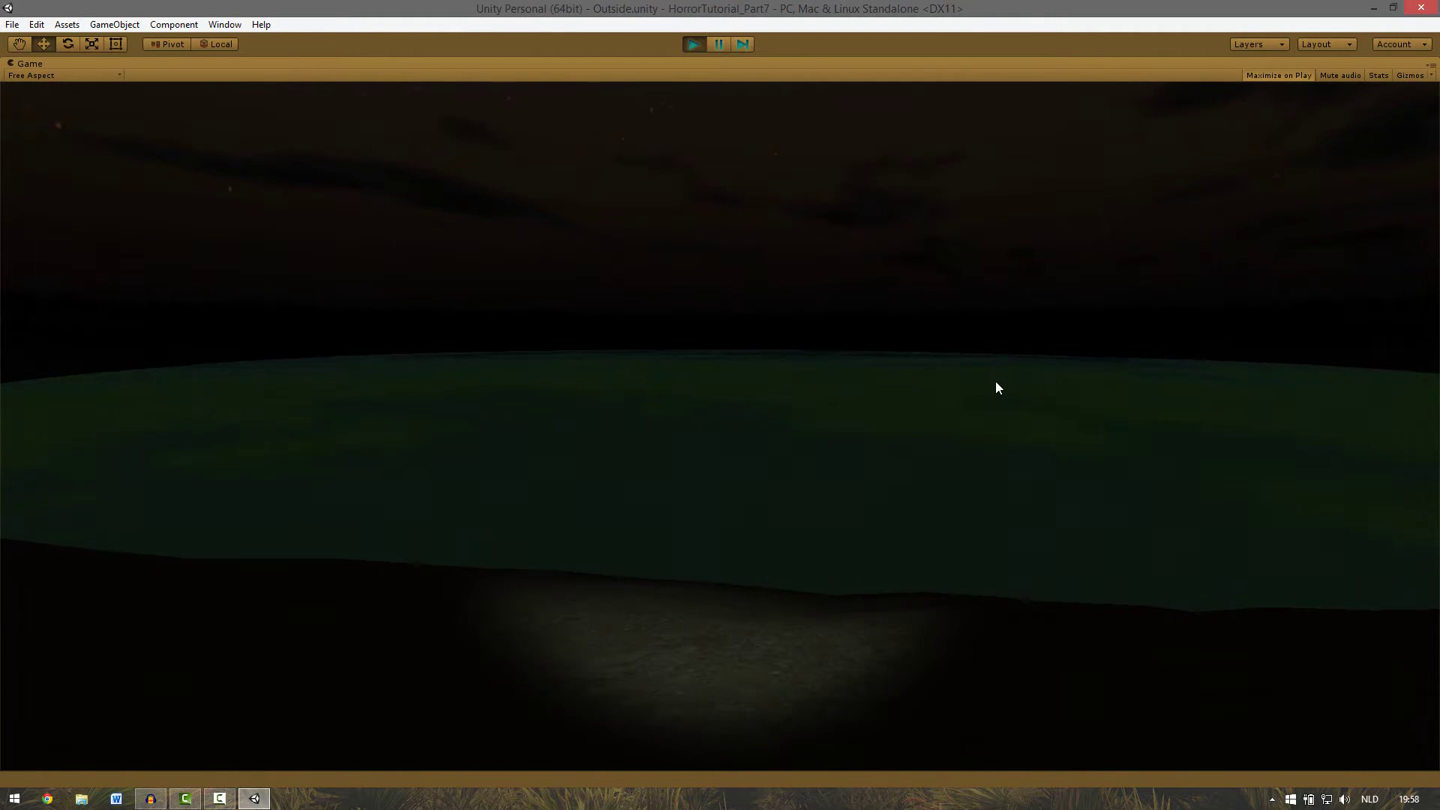
key(s)
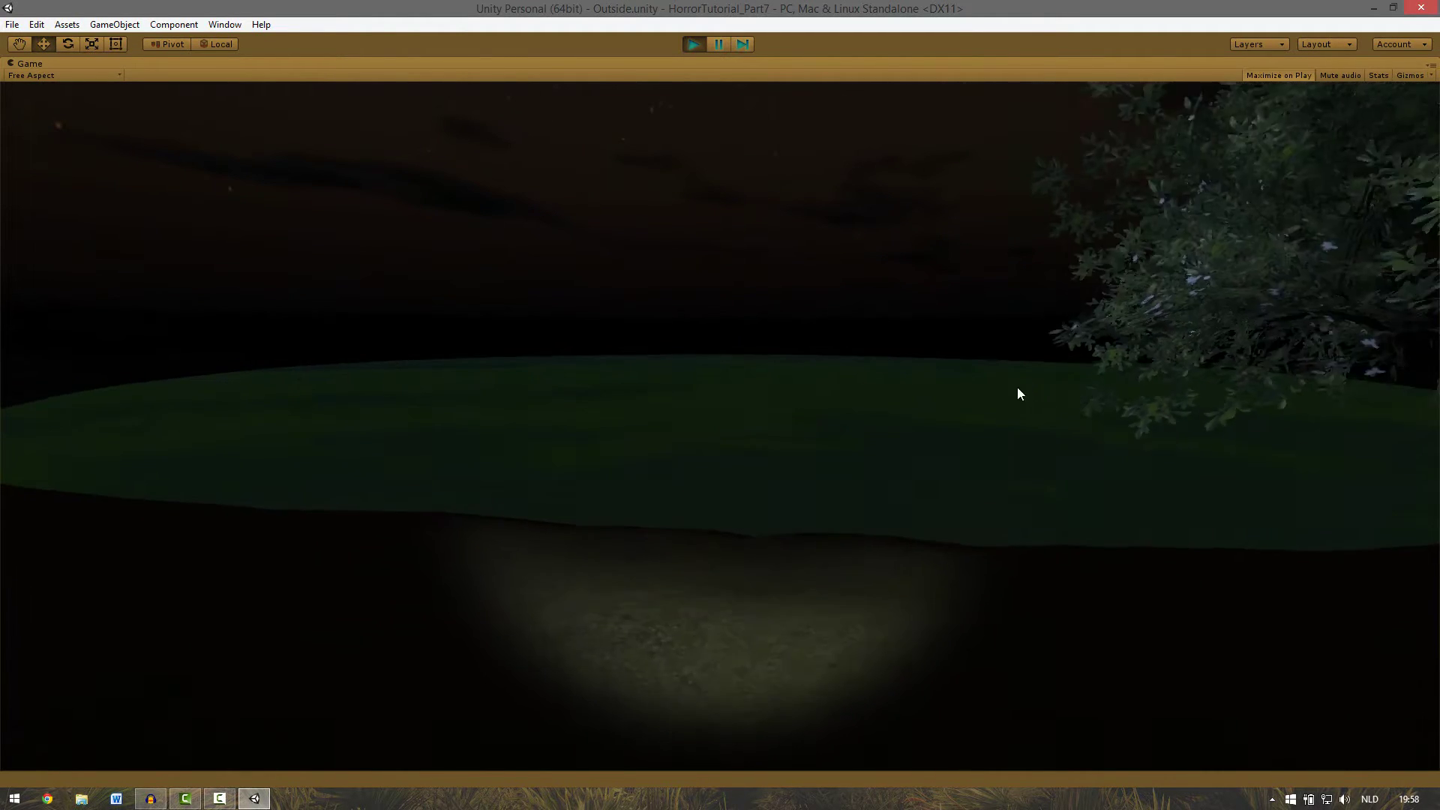
Walk the player along the lake shore toward the forest, examining how the water, sky and distant trees render.
key(w)
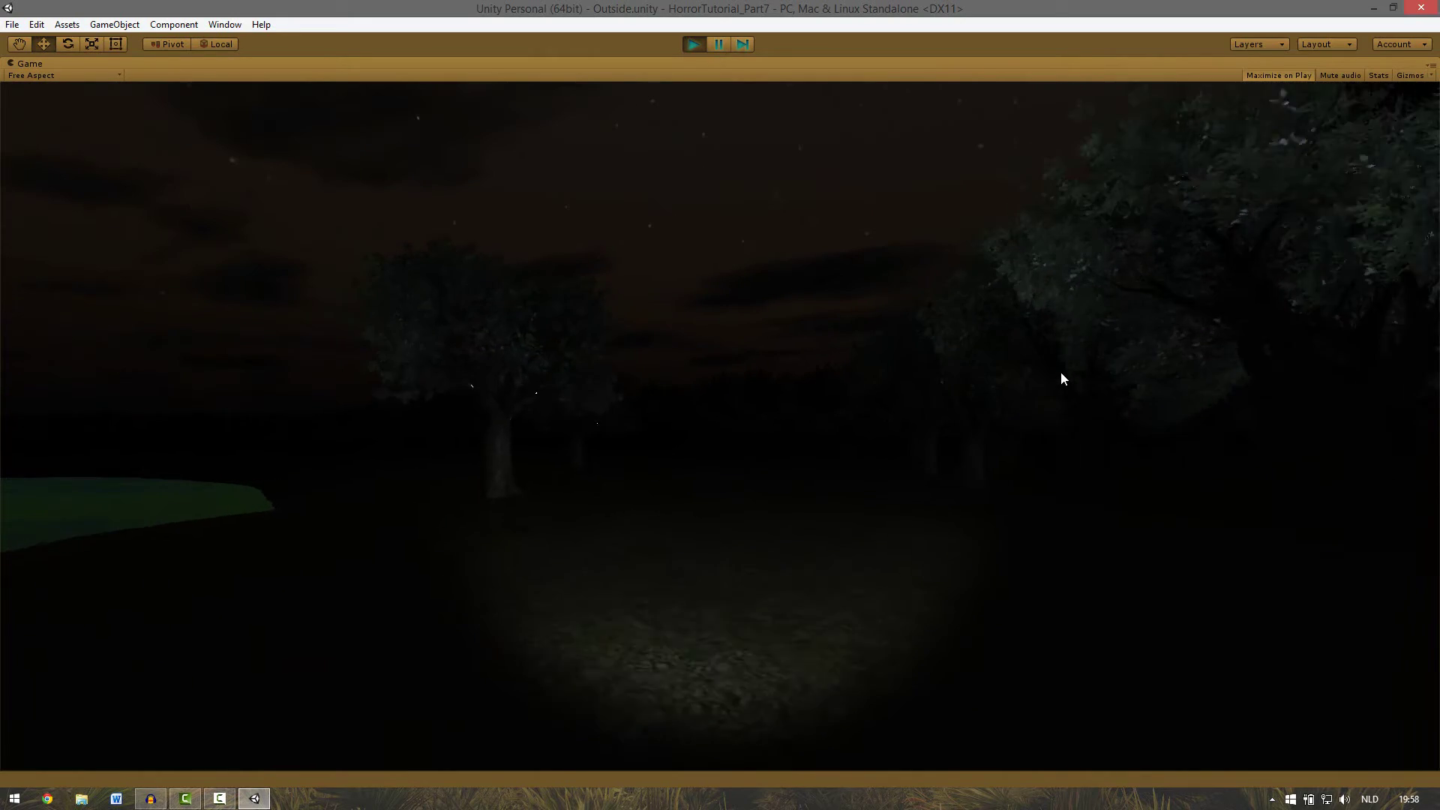
key(w)
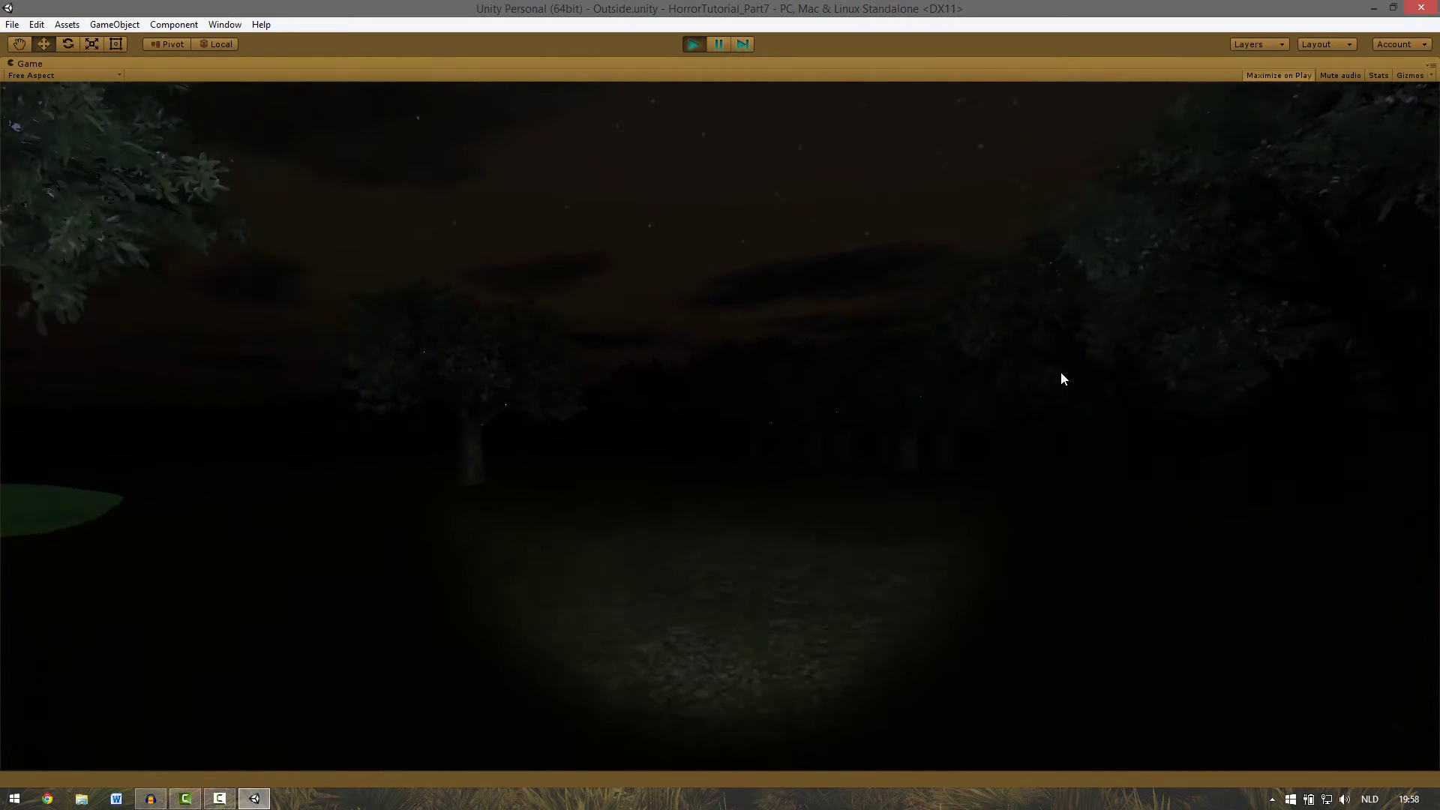
key(w)
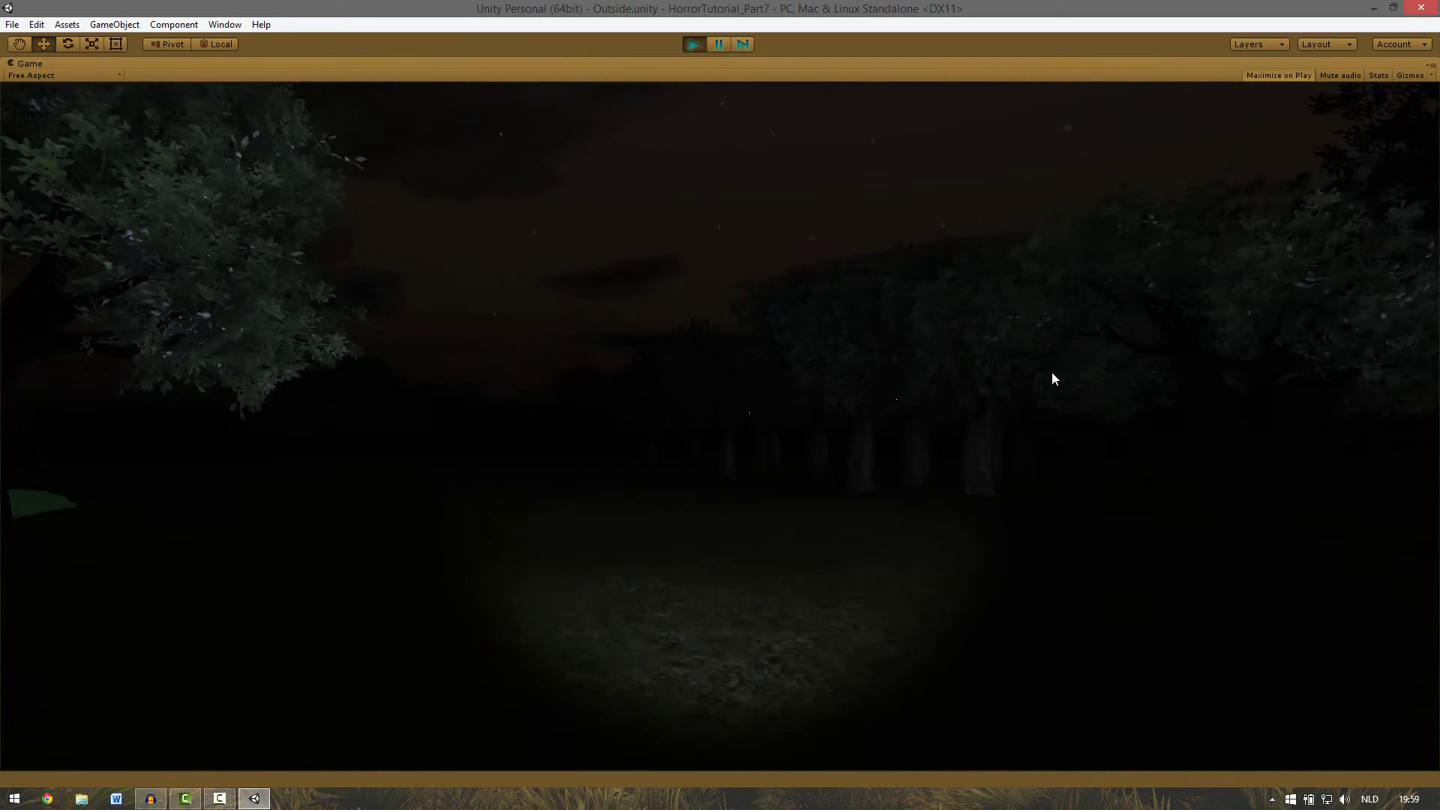
key(w)
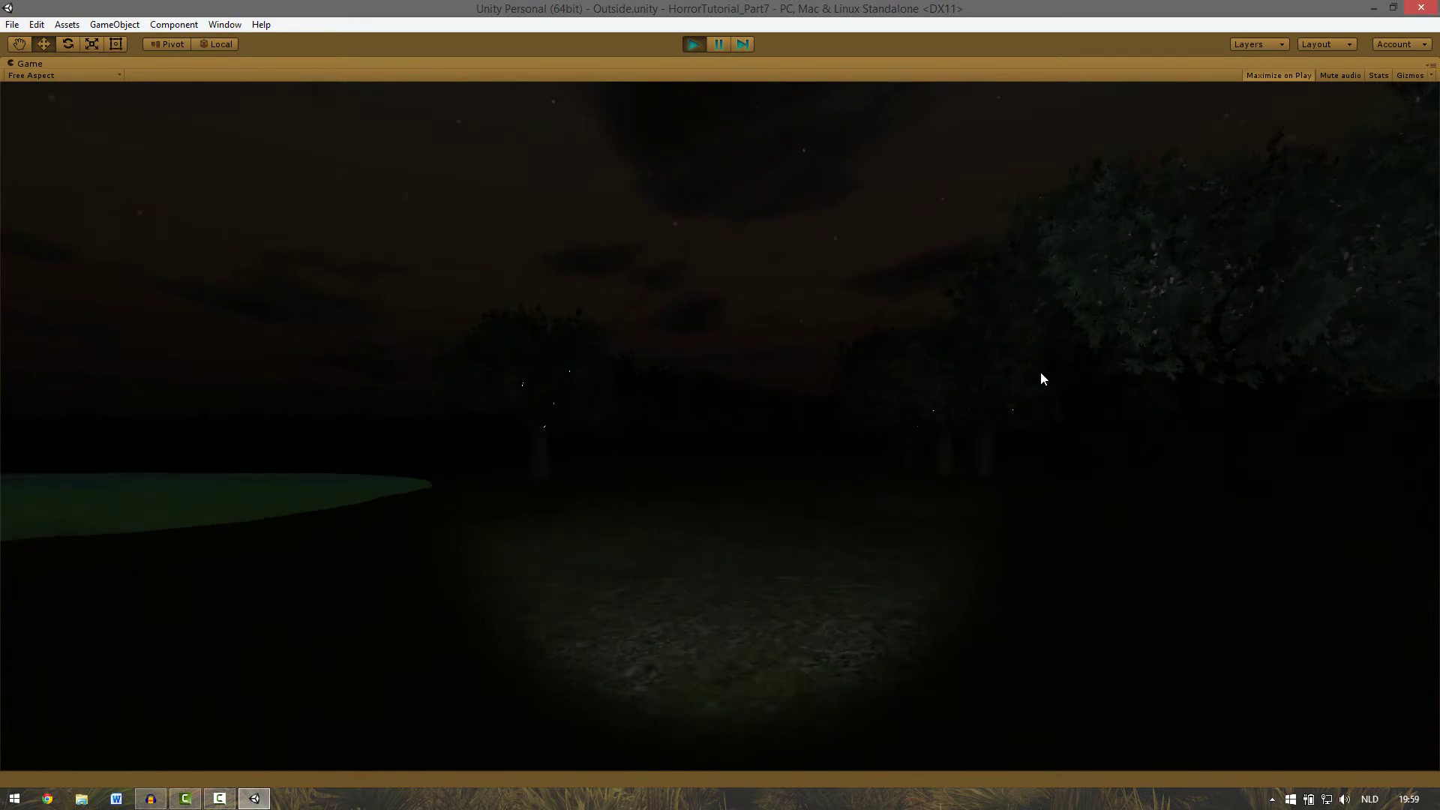
key(w)
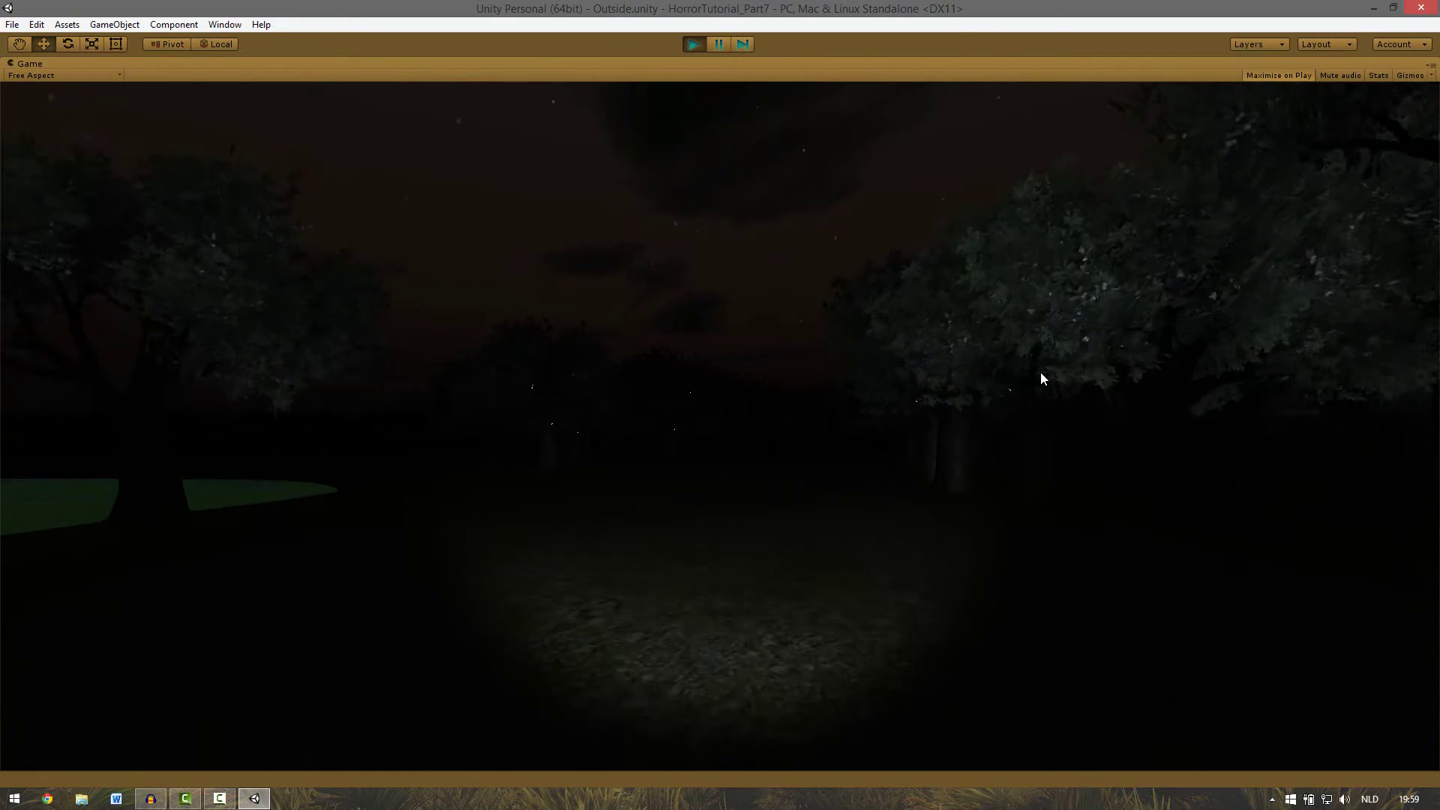
key(w)
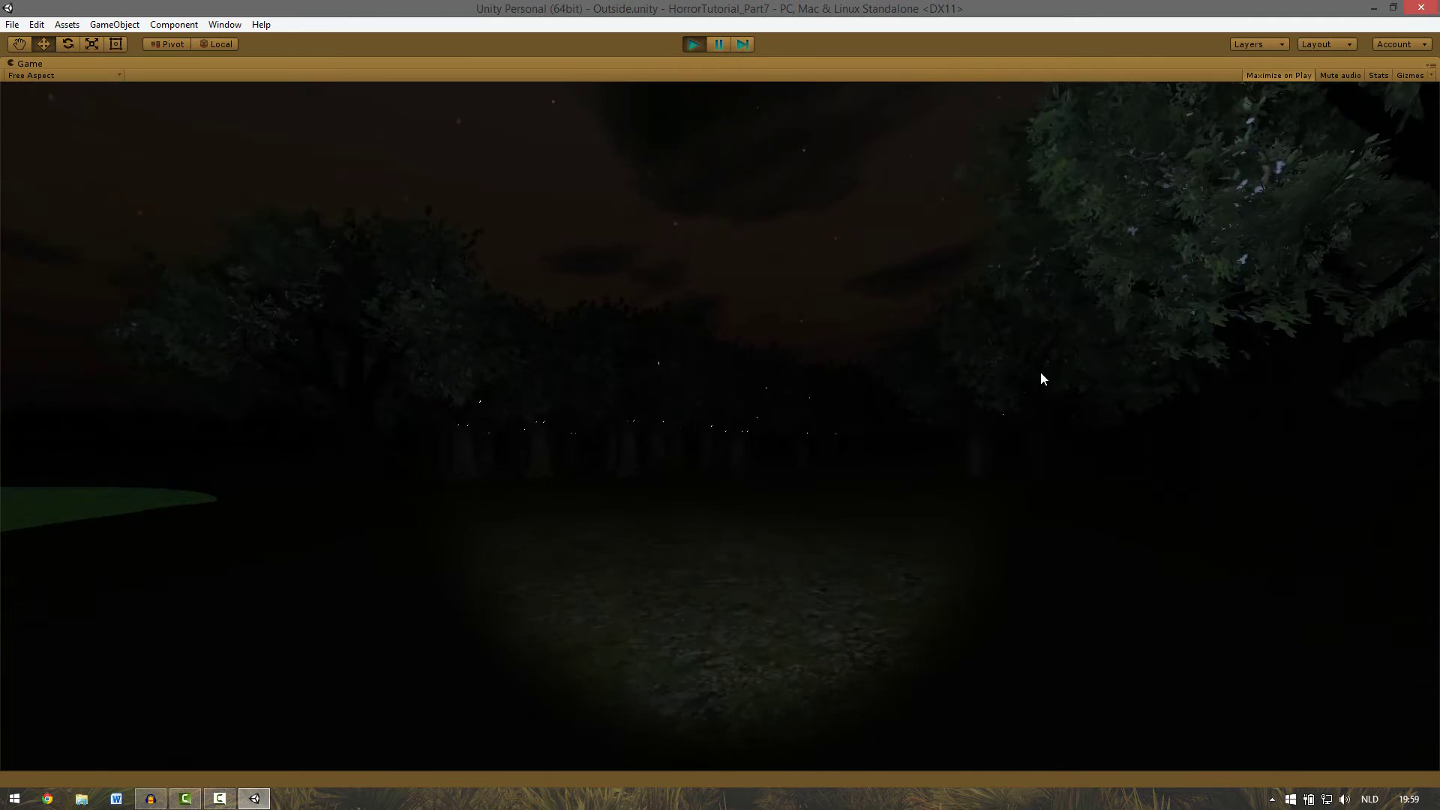
key(w)
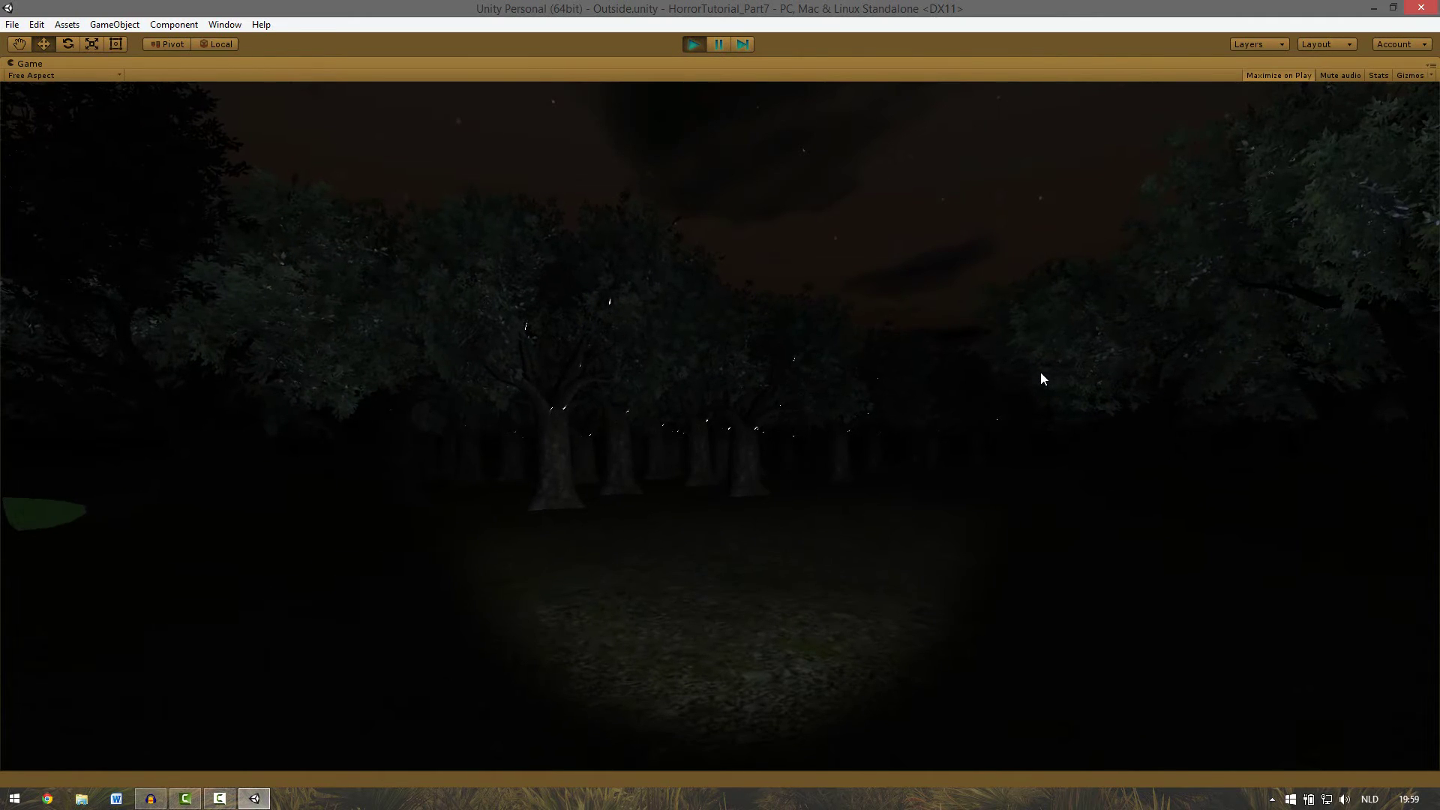
mouse_move(1028, 379)
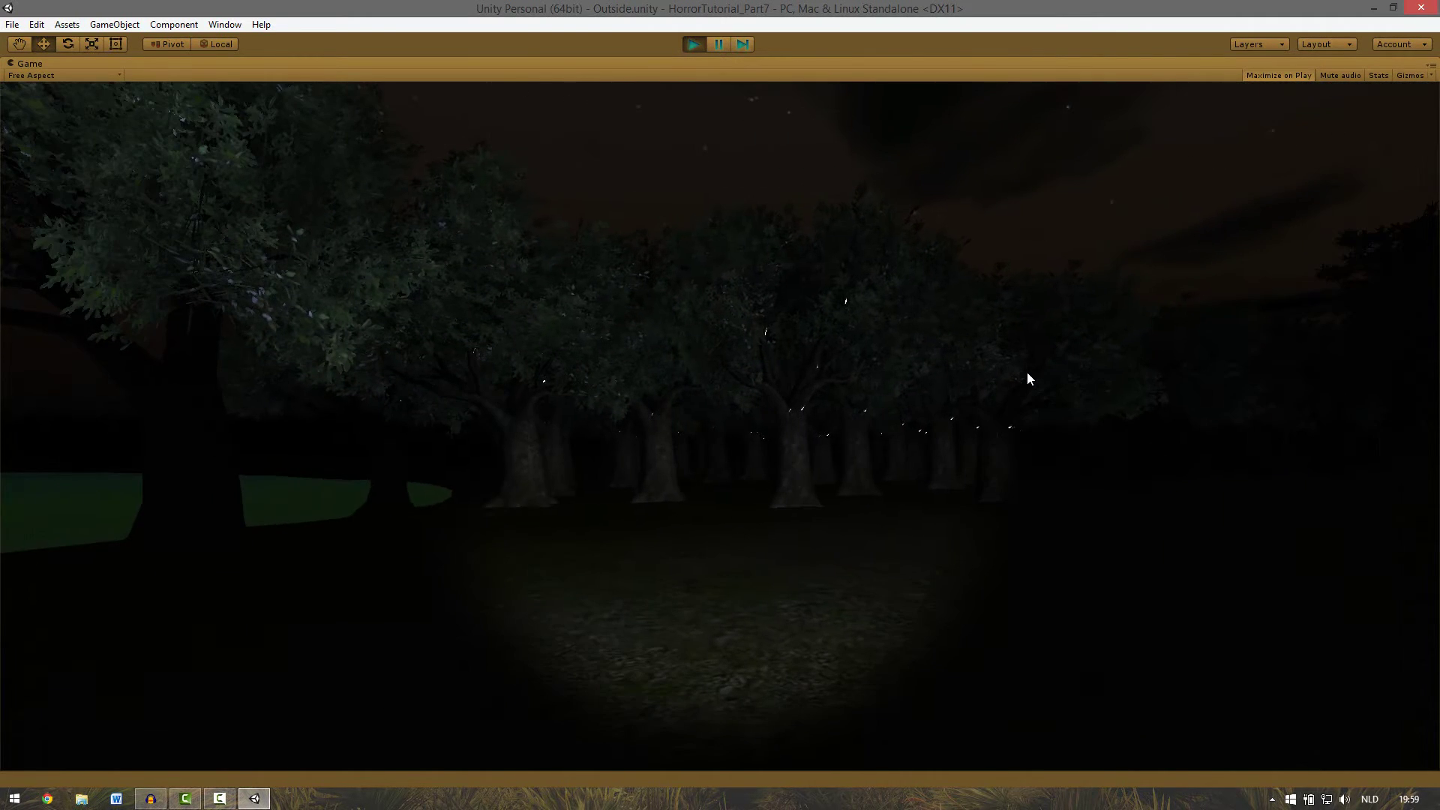
Walk through the dense forest with the flashlight, examining how the tree trunks, leaves and ground are lit.
key(w)
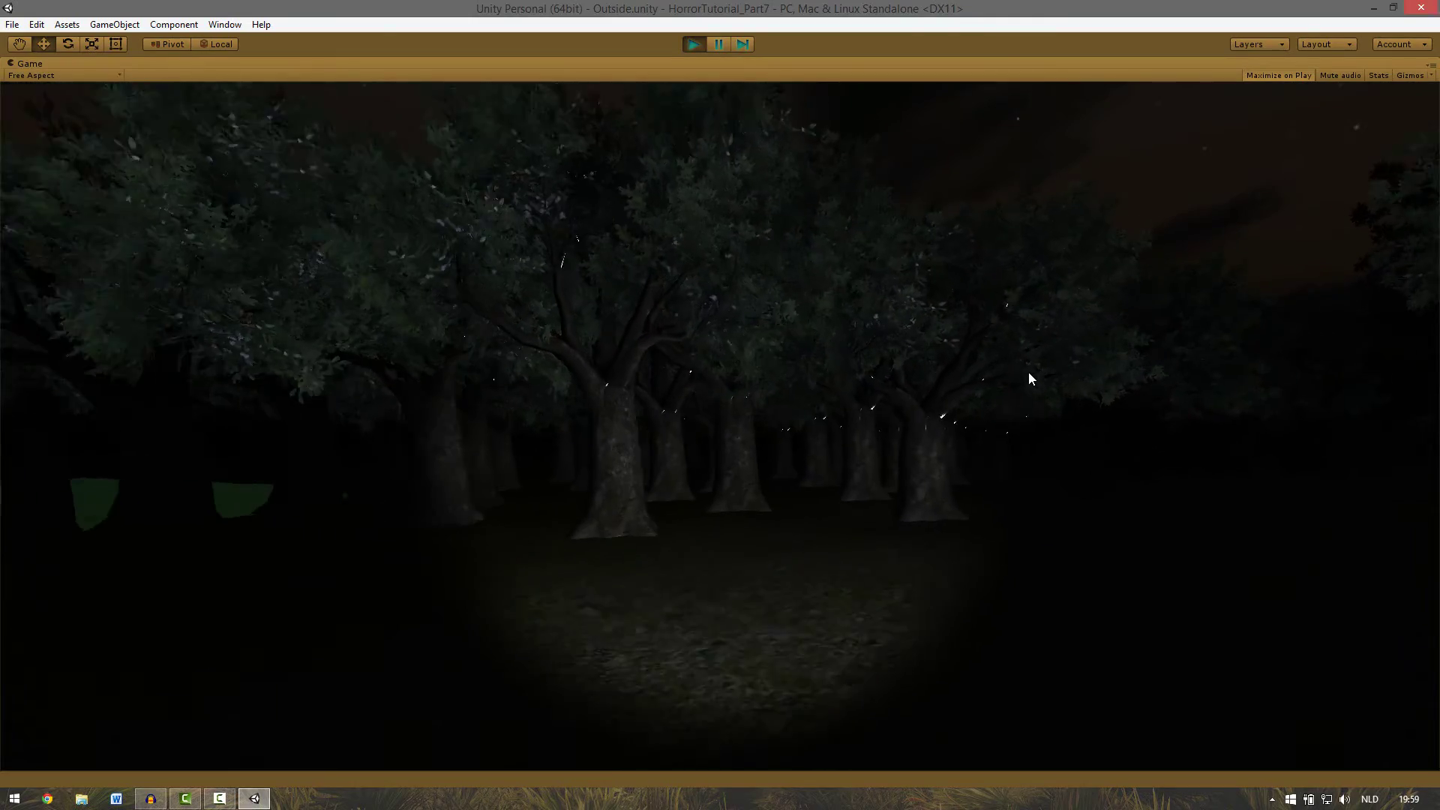
key(w)
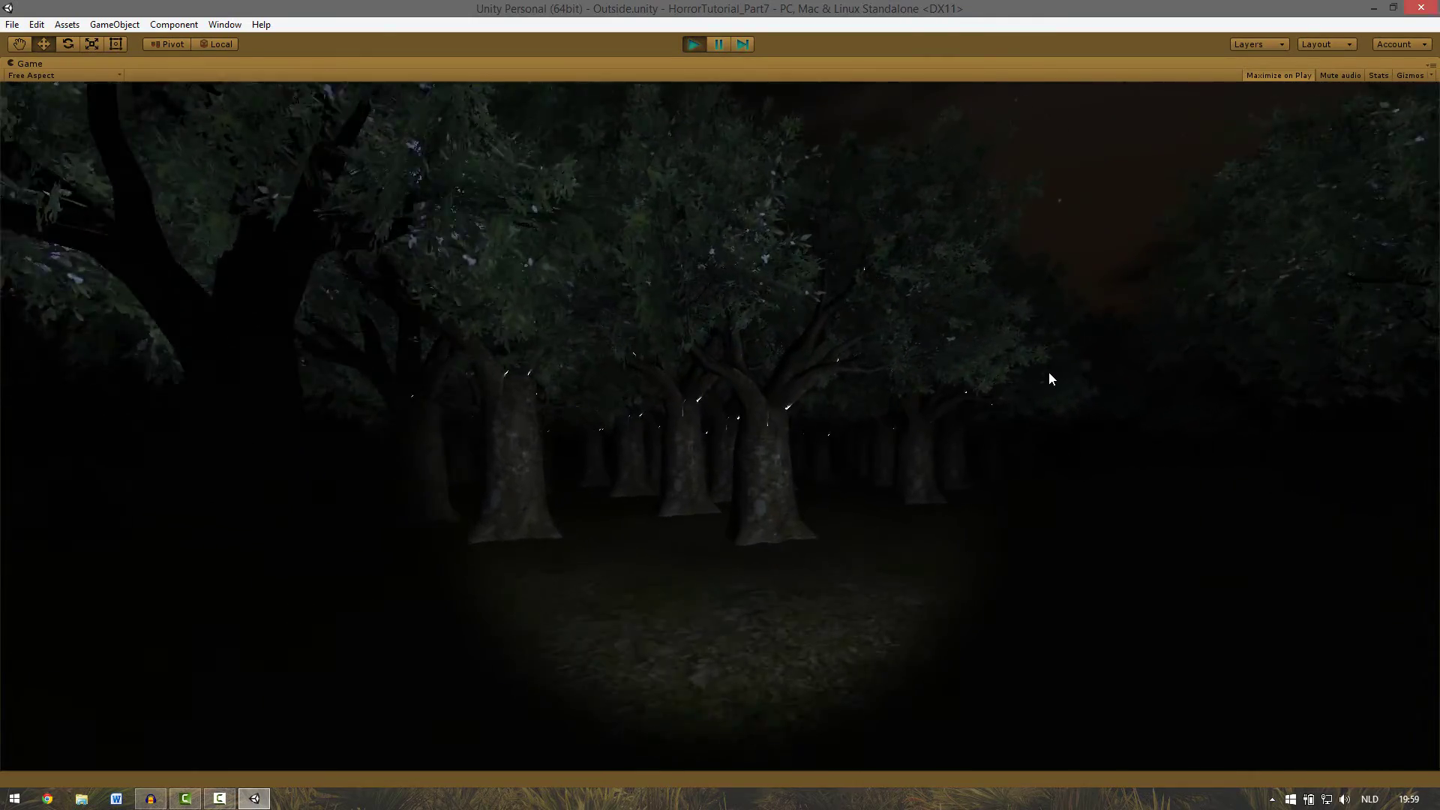
key(w)
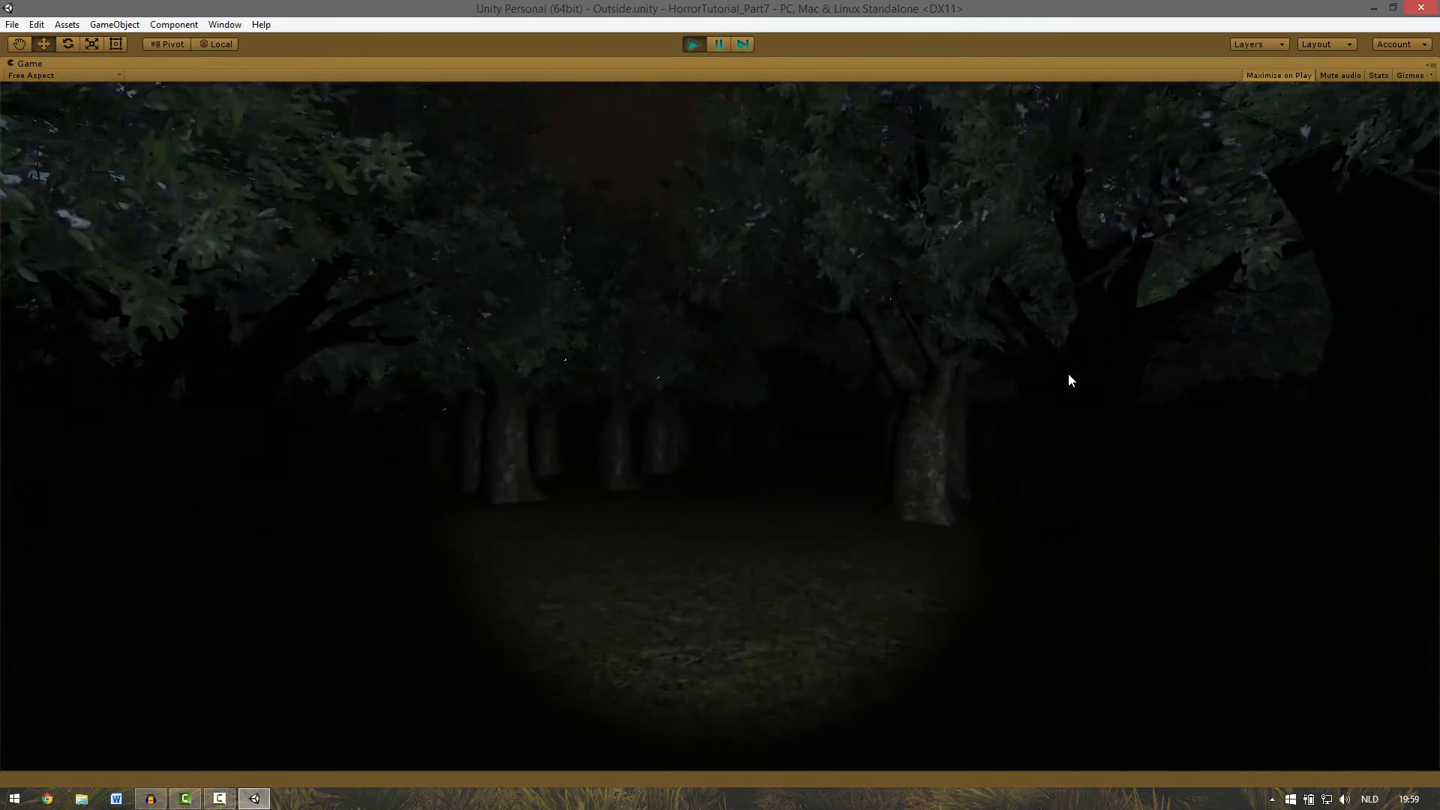
key(w)
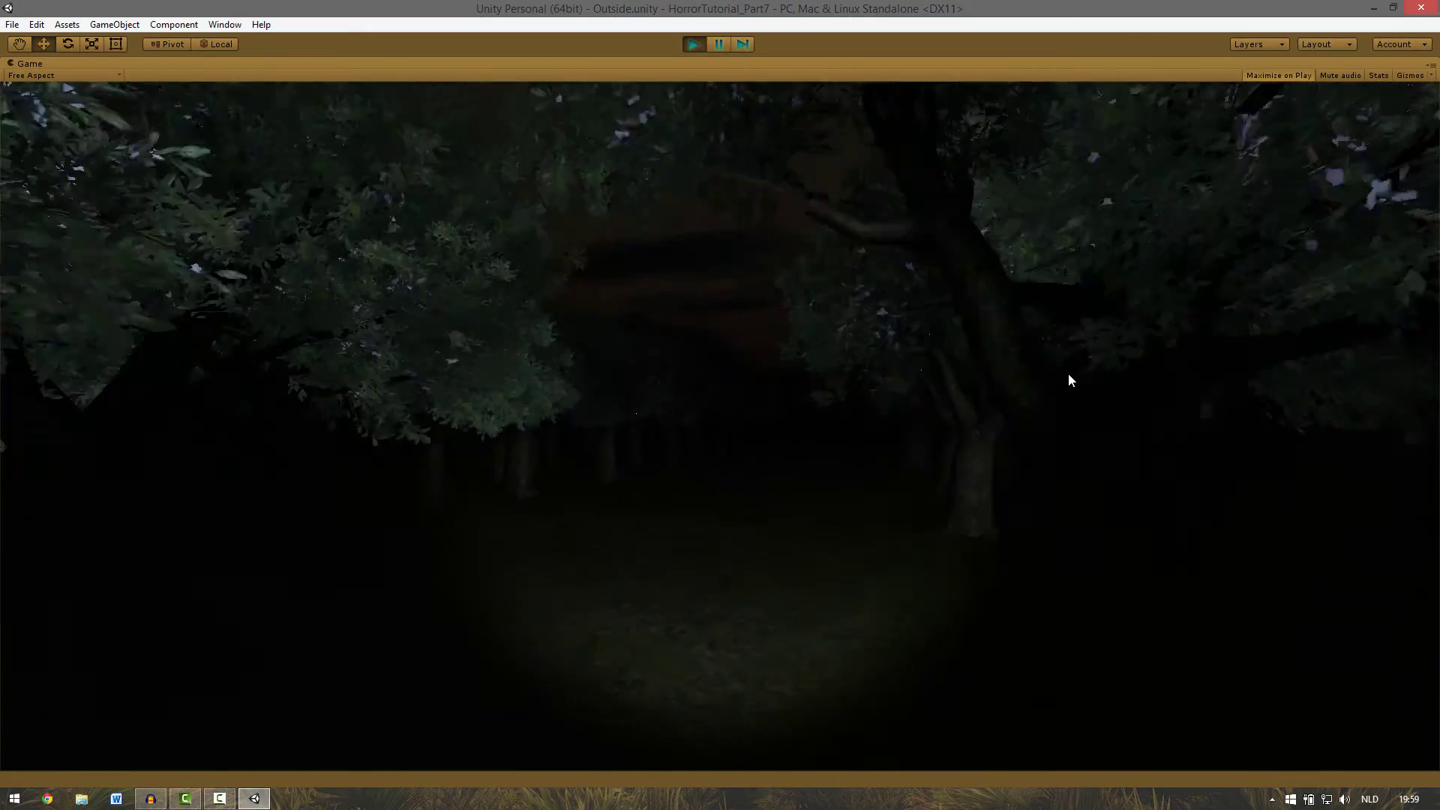
key(w)
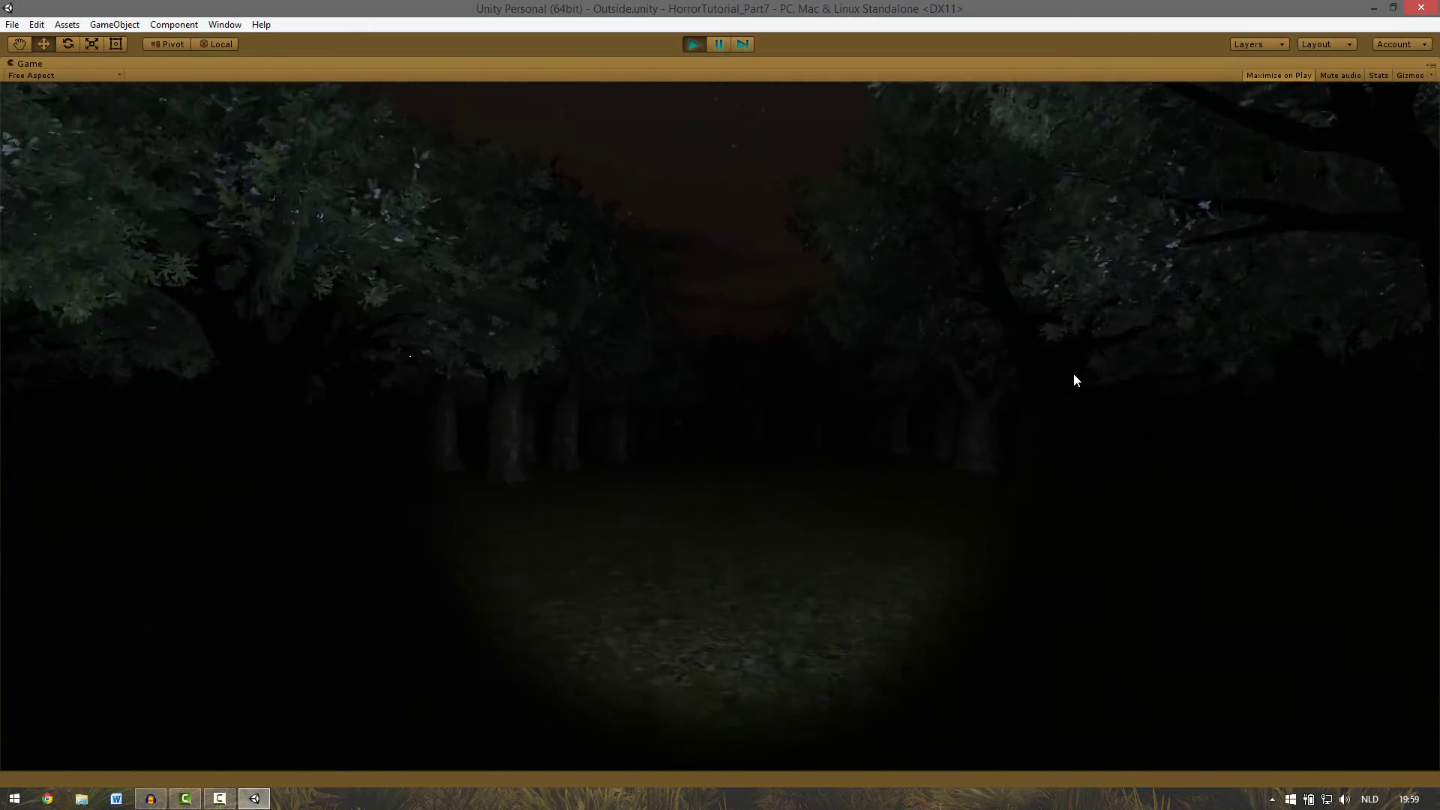
key(w)
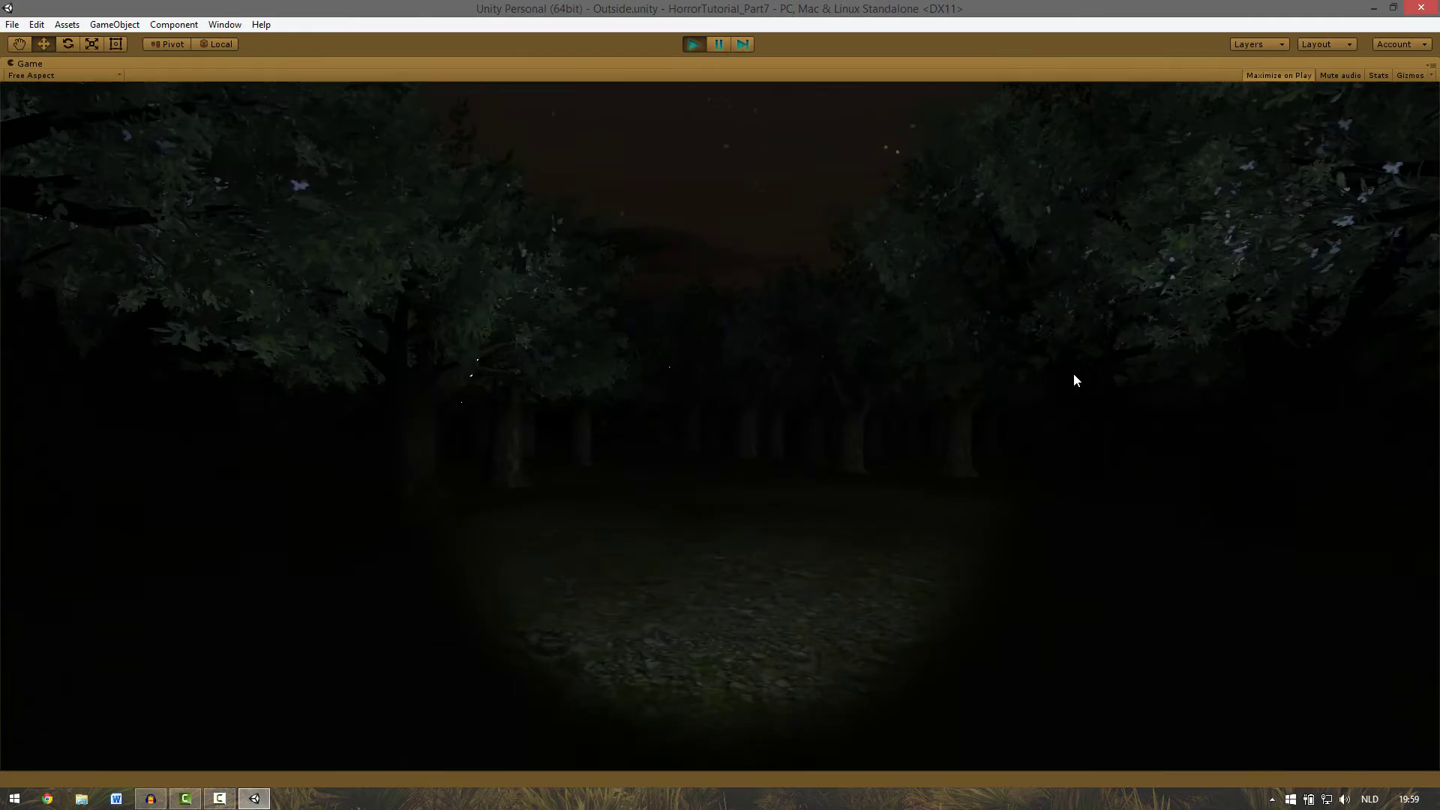
key(w)
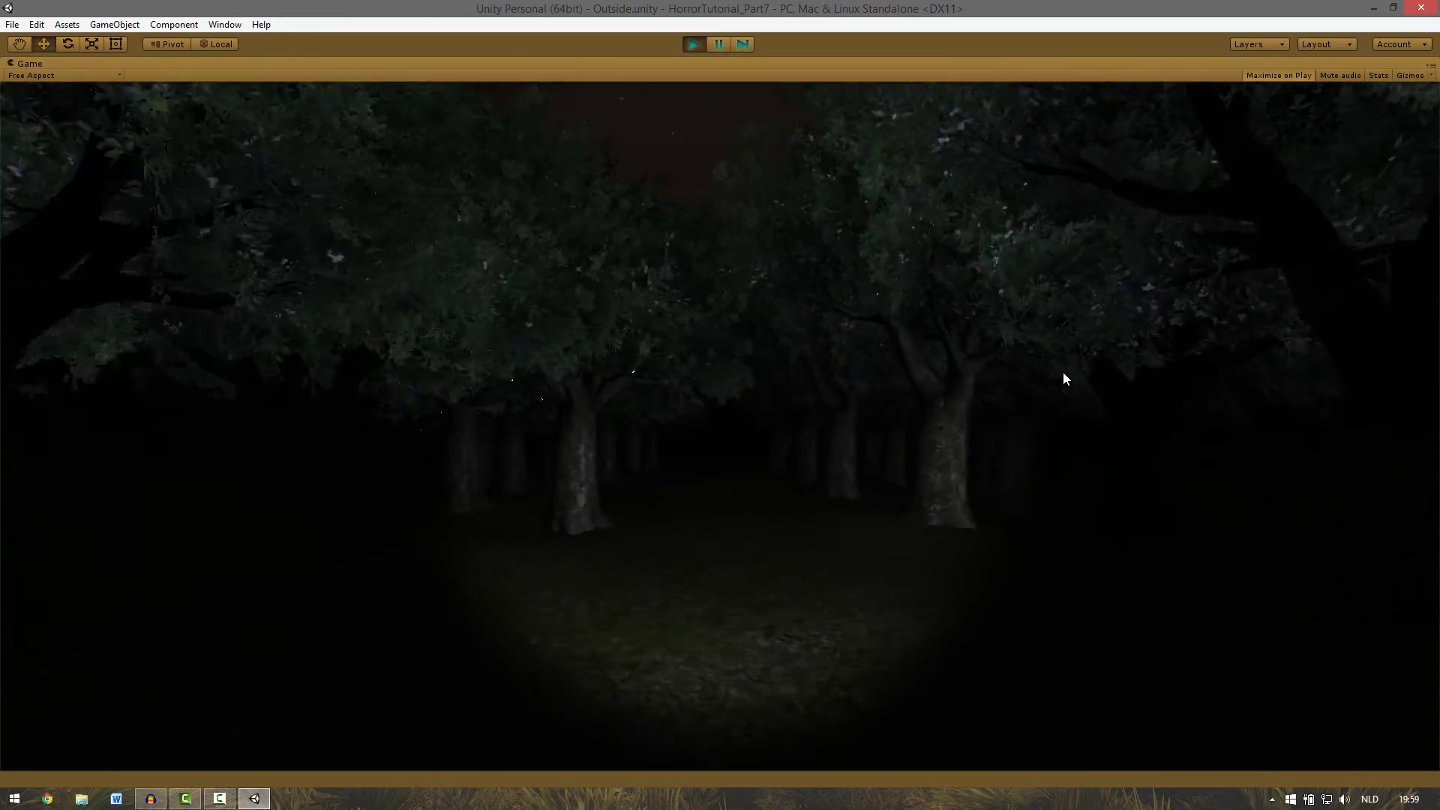
key(w)
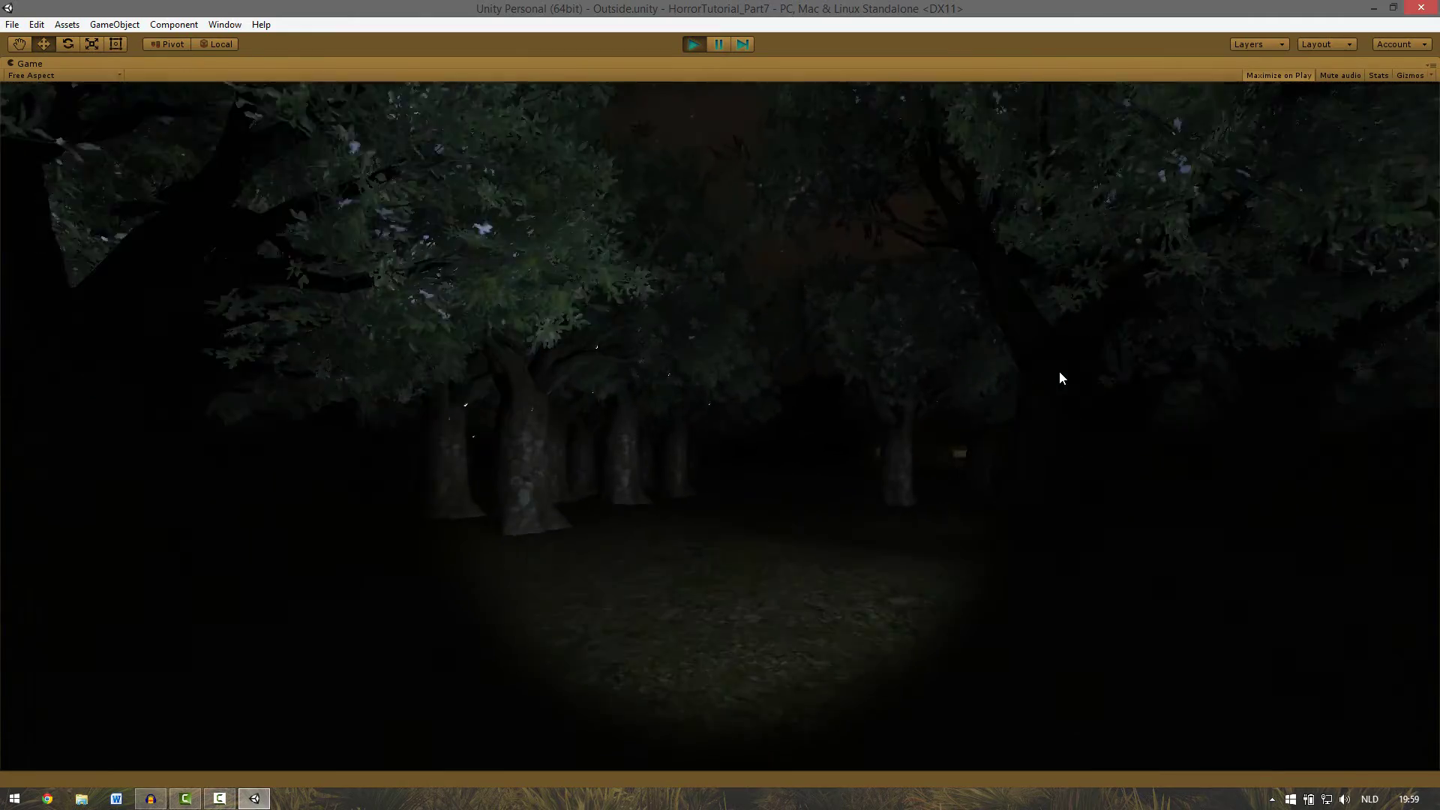
Walk across the clearing to the timber-framed house and enter it through the front door.
key(w)
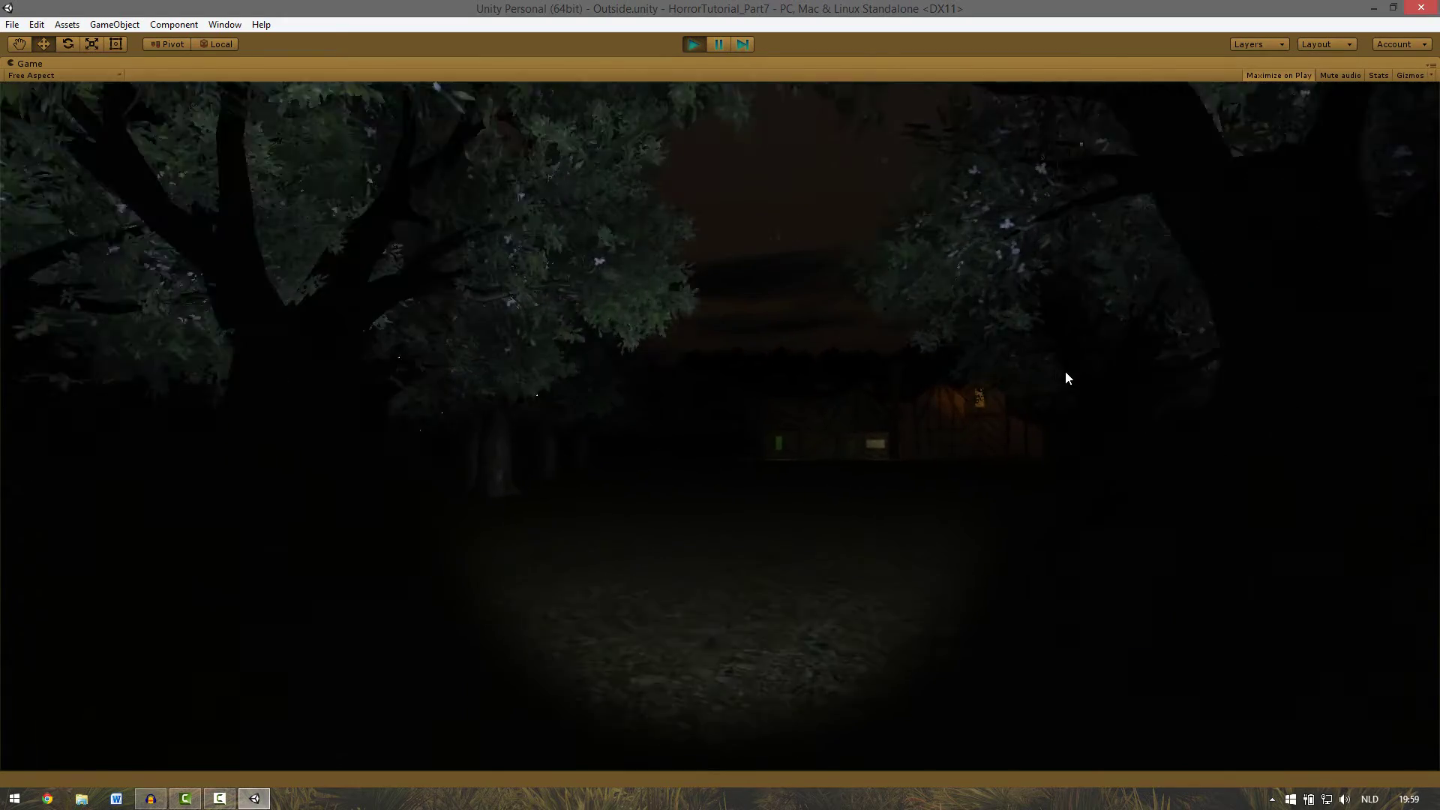
key(w)
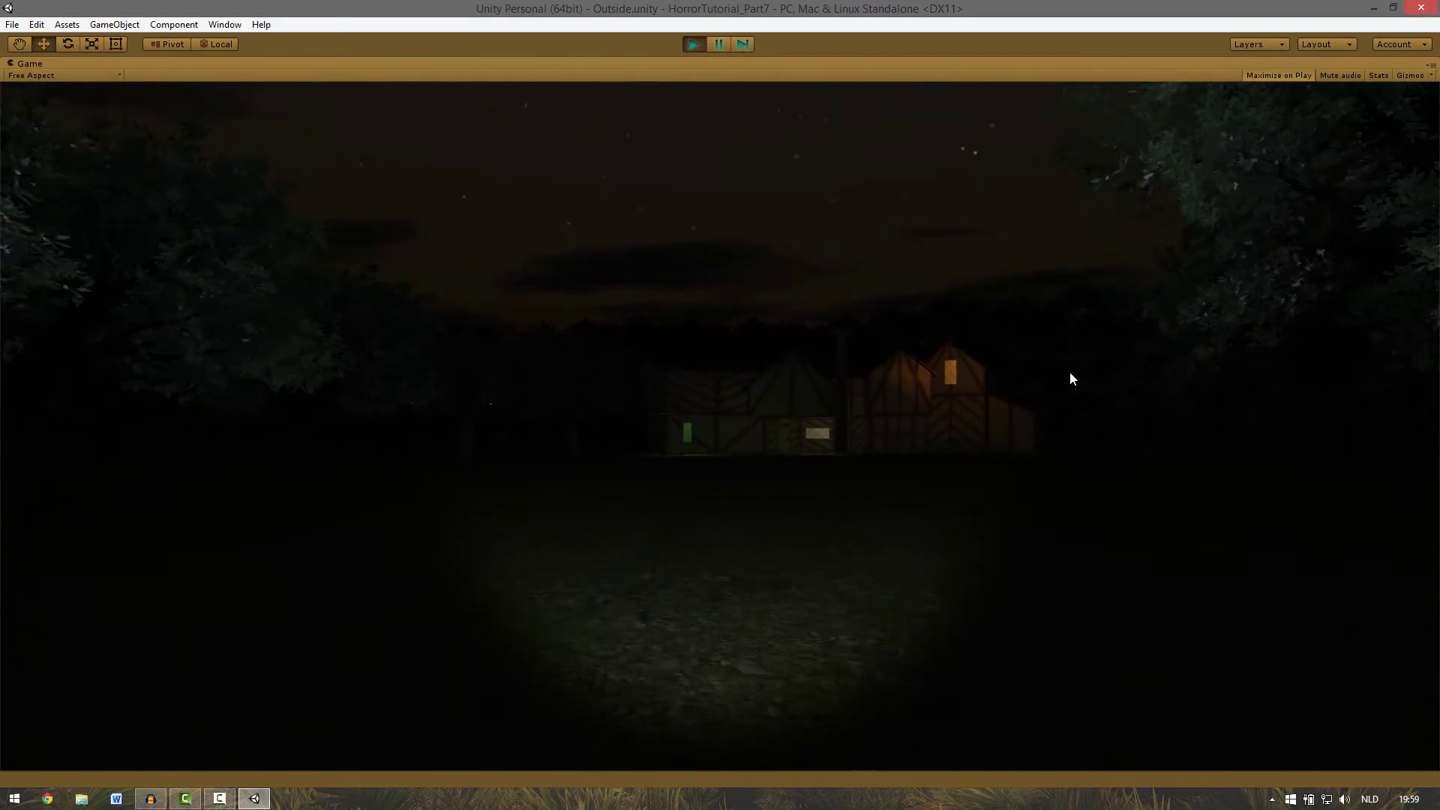
key(w)
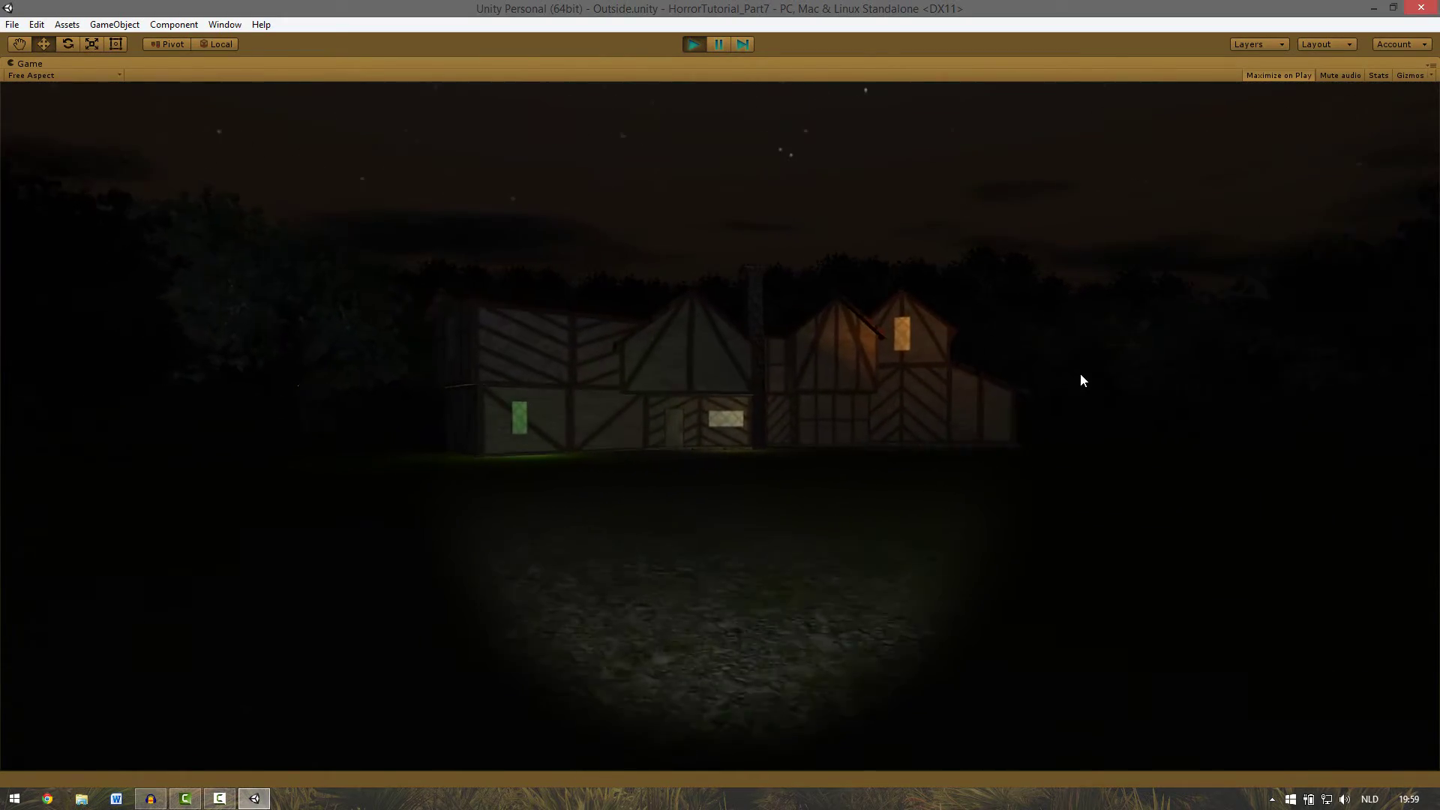
key(w)
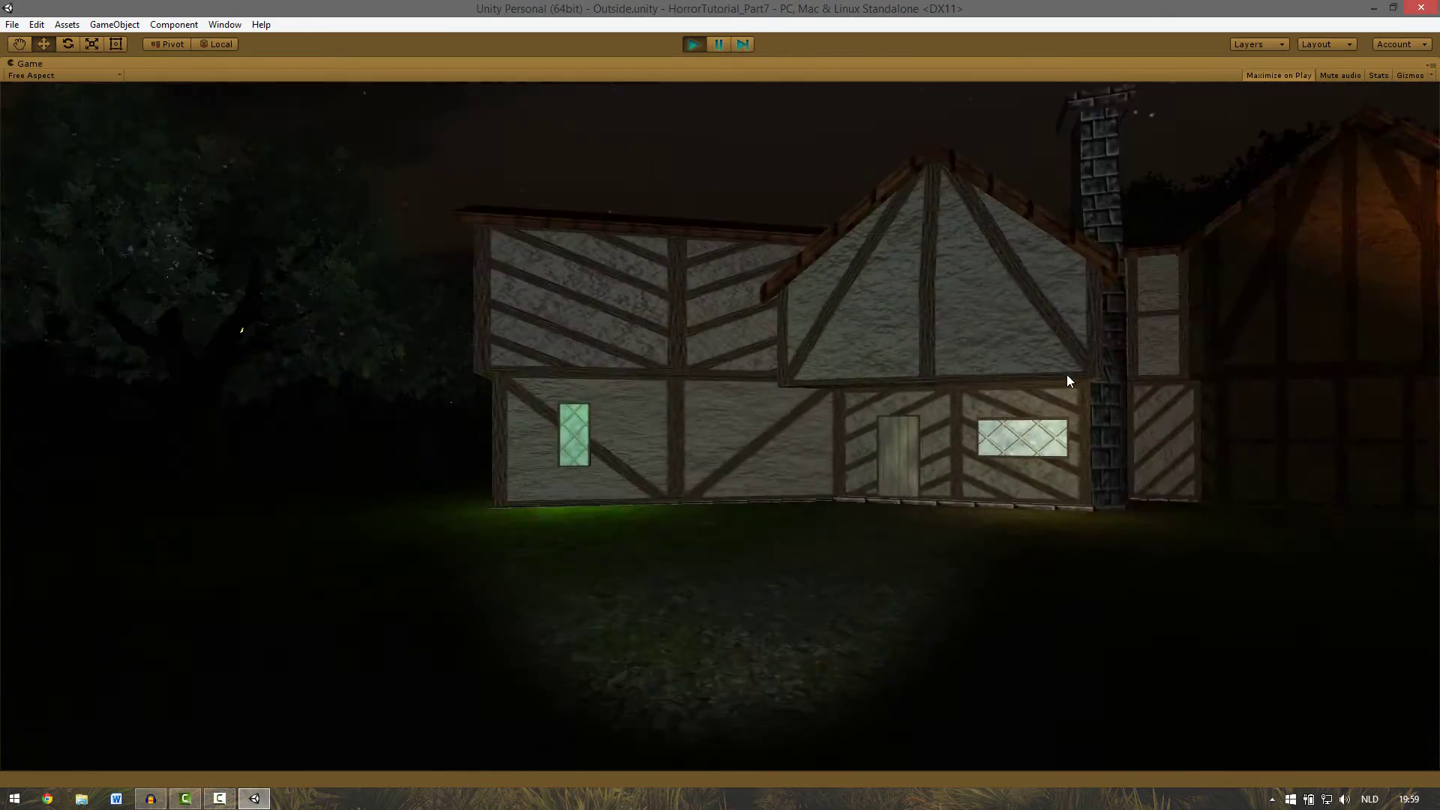
key(w)
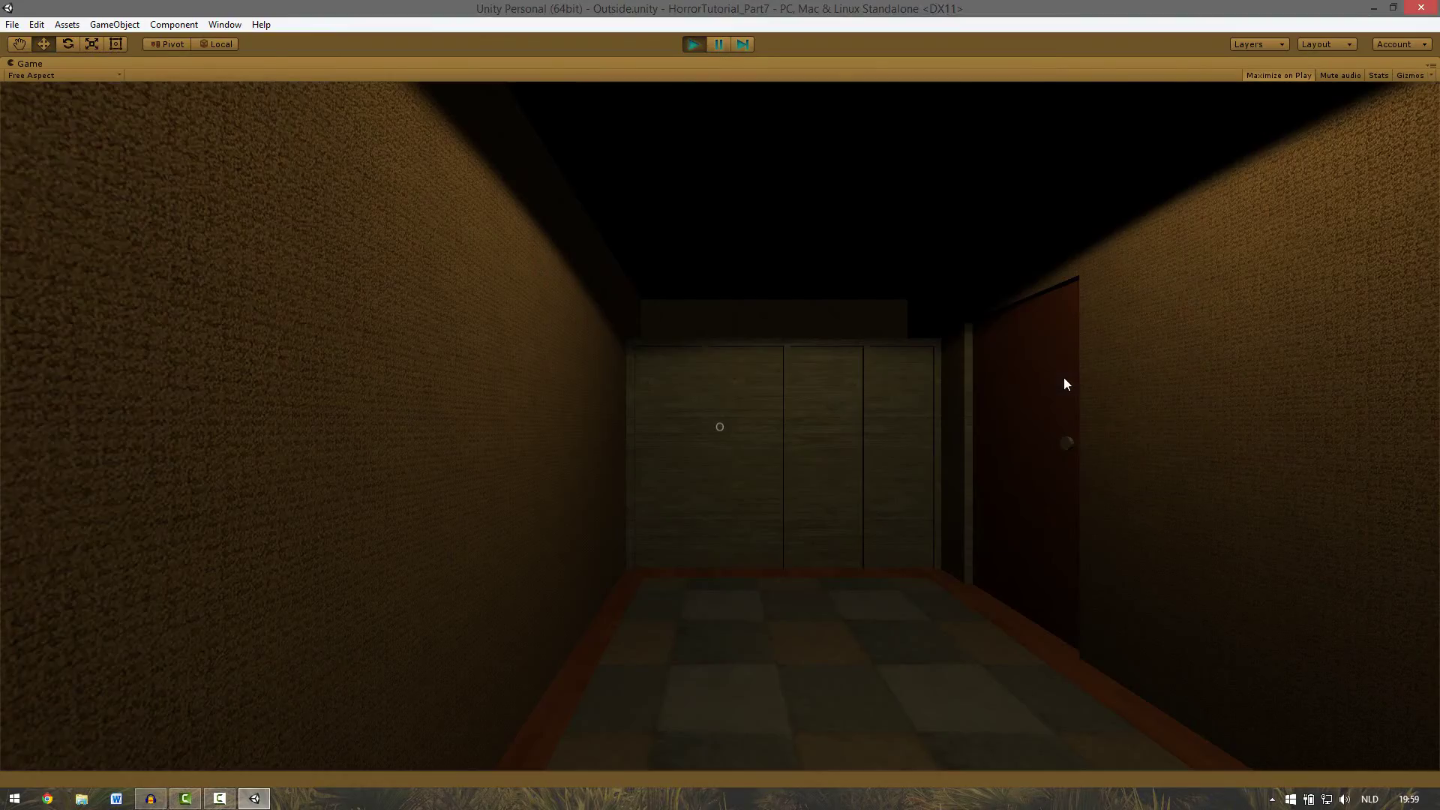
Go through the red hallway door into the living room and examine the television and furniture.
key(w)
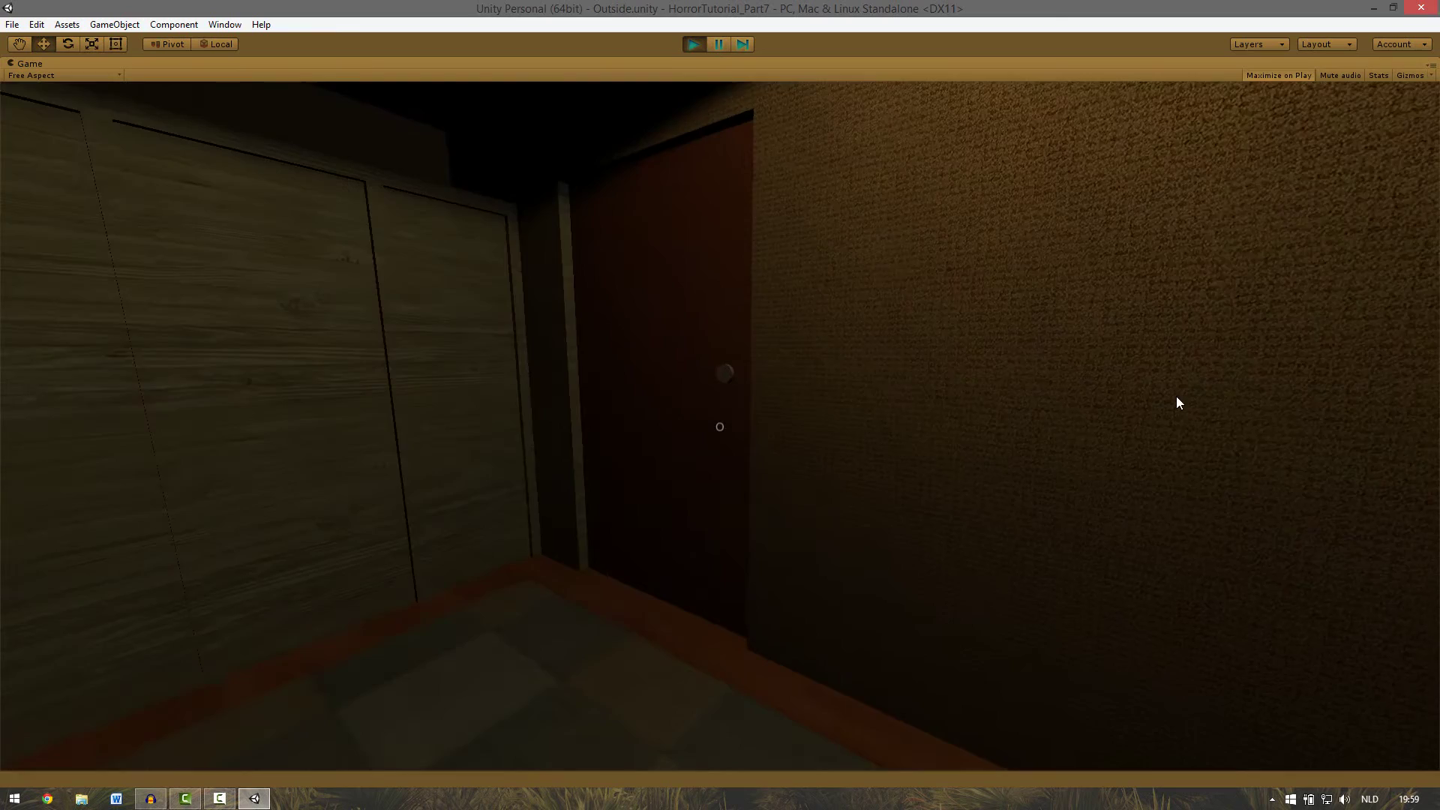
key(w)
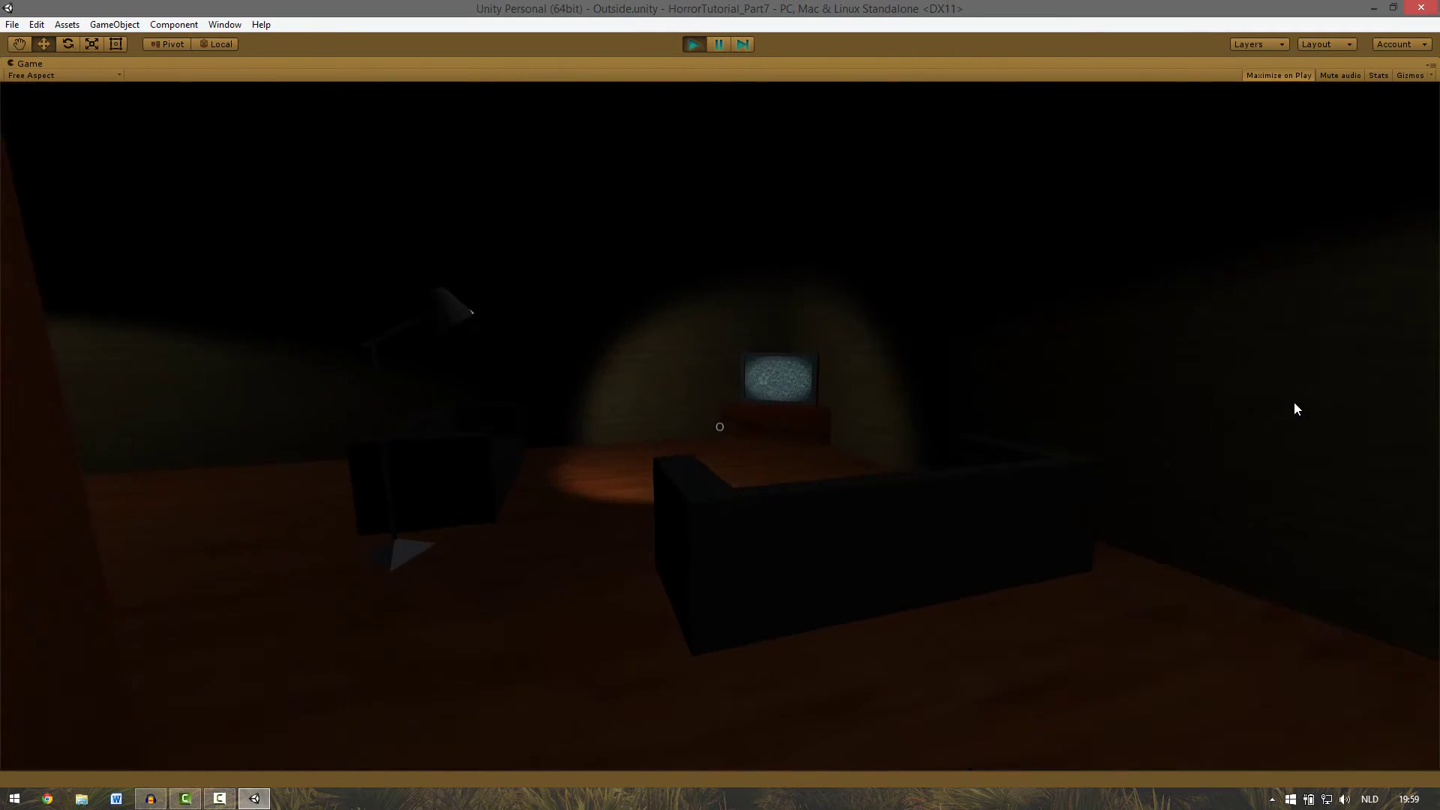
key(w)
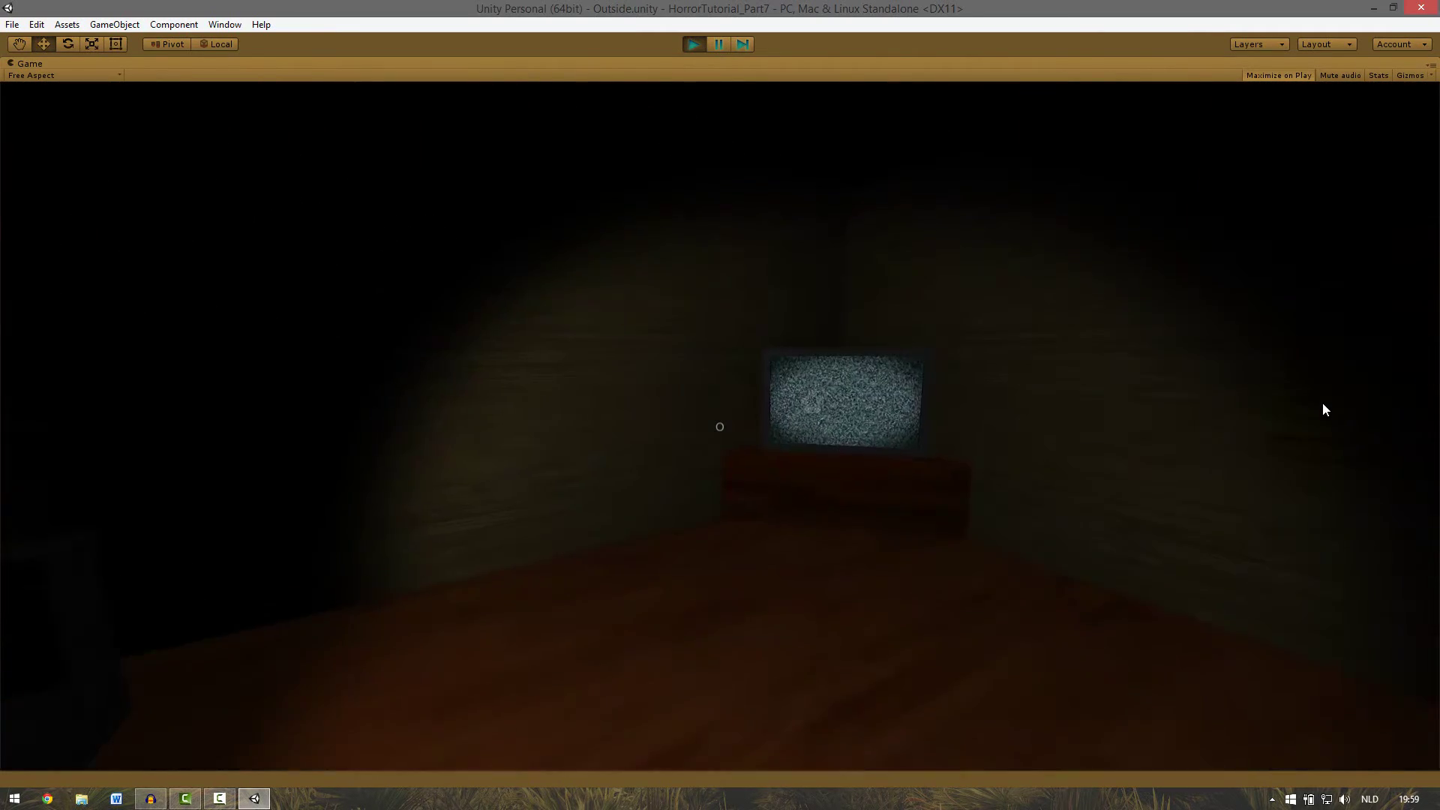
key(w)
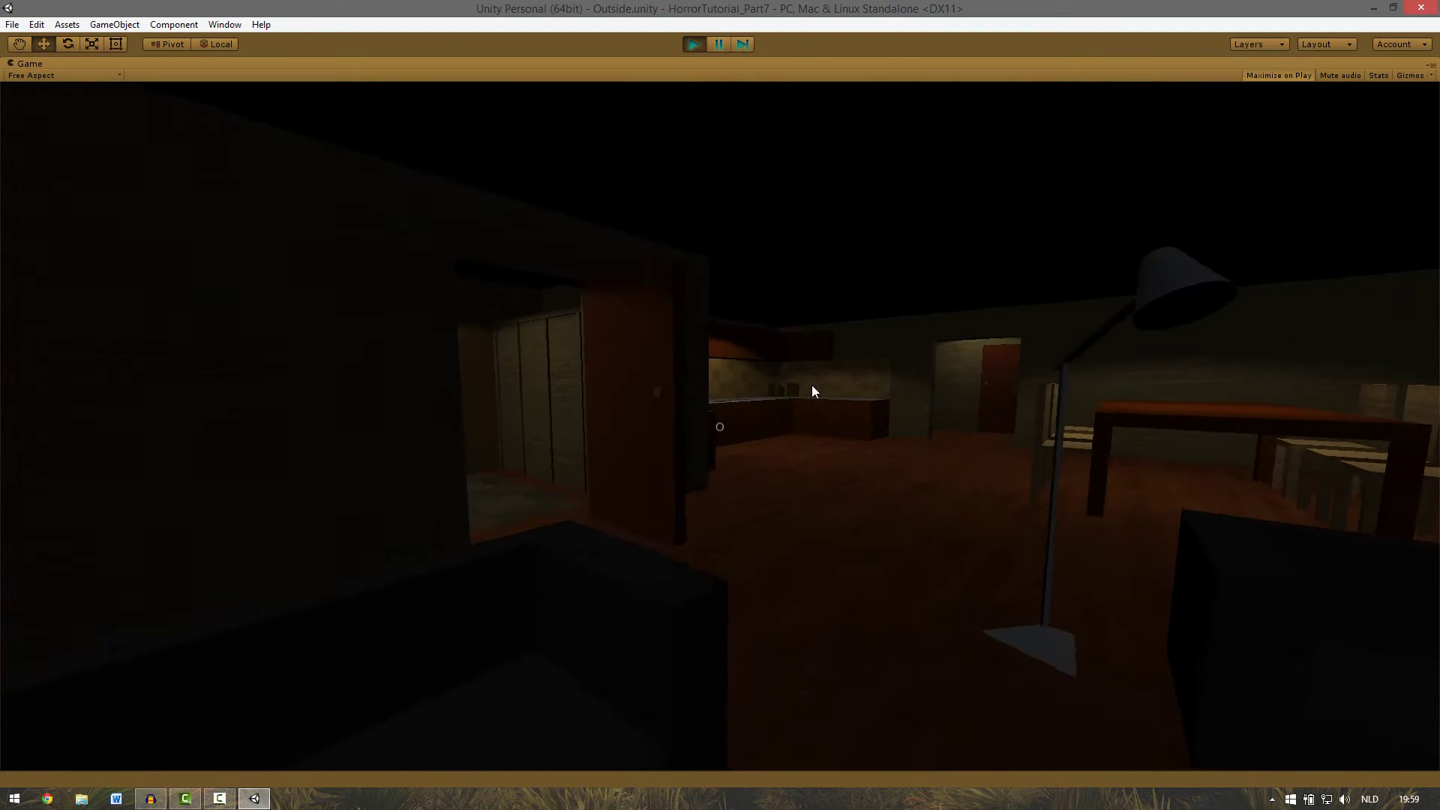
Walk to the kitchen counter and pick up the key lying in the sink.
key(w)
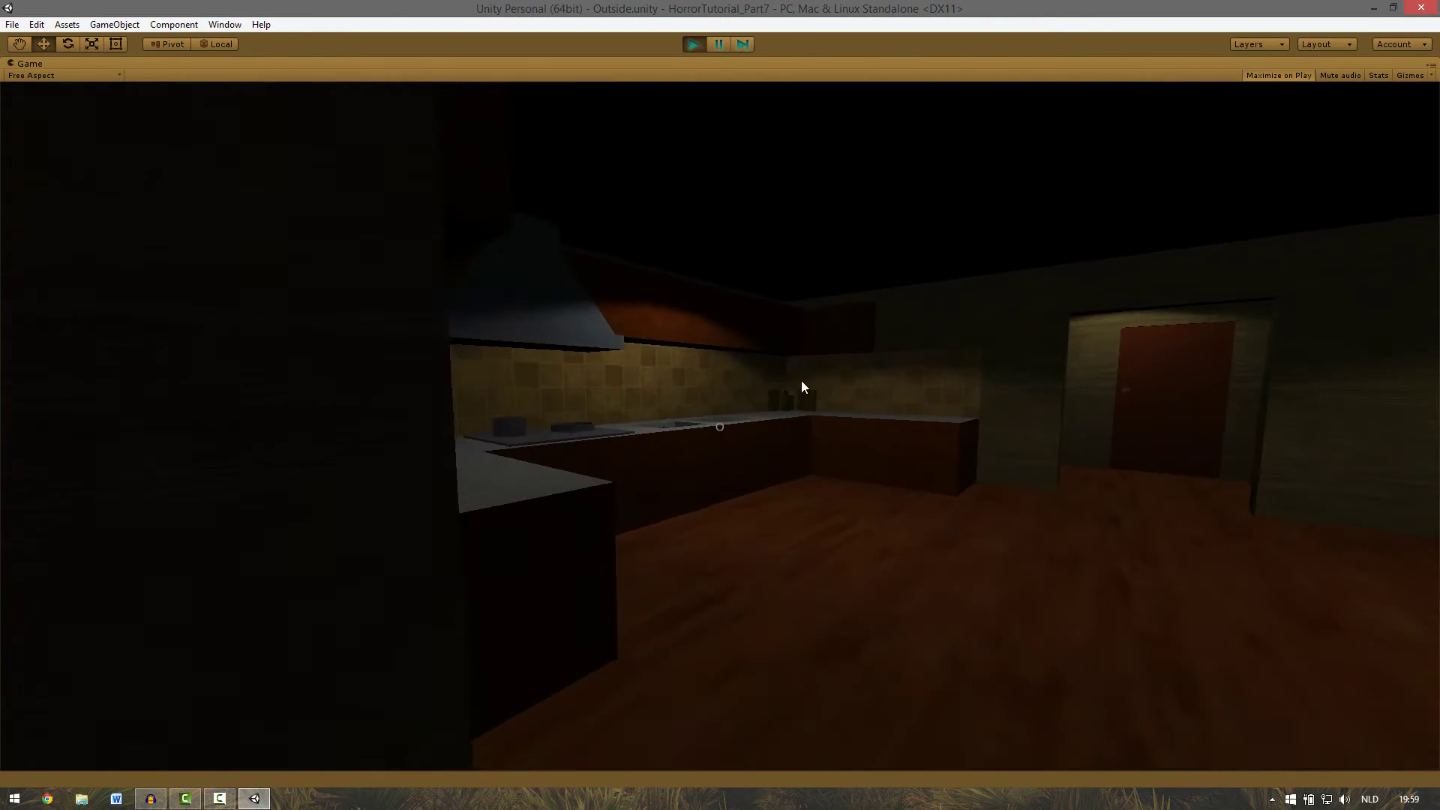
key(w)
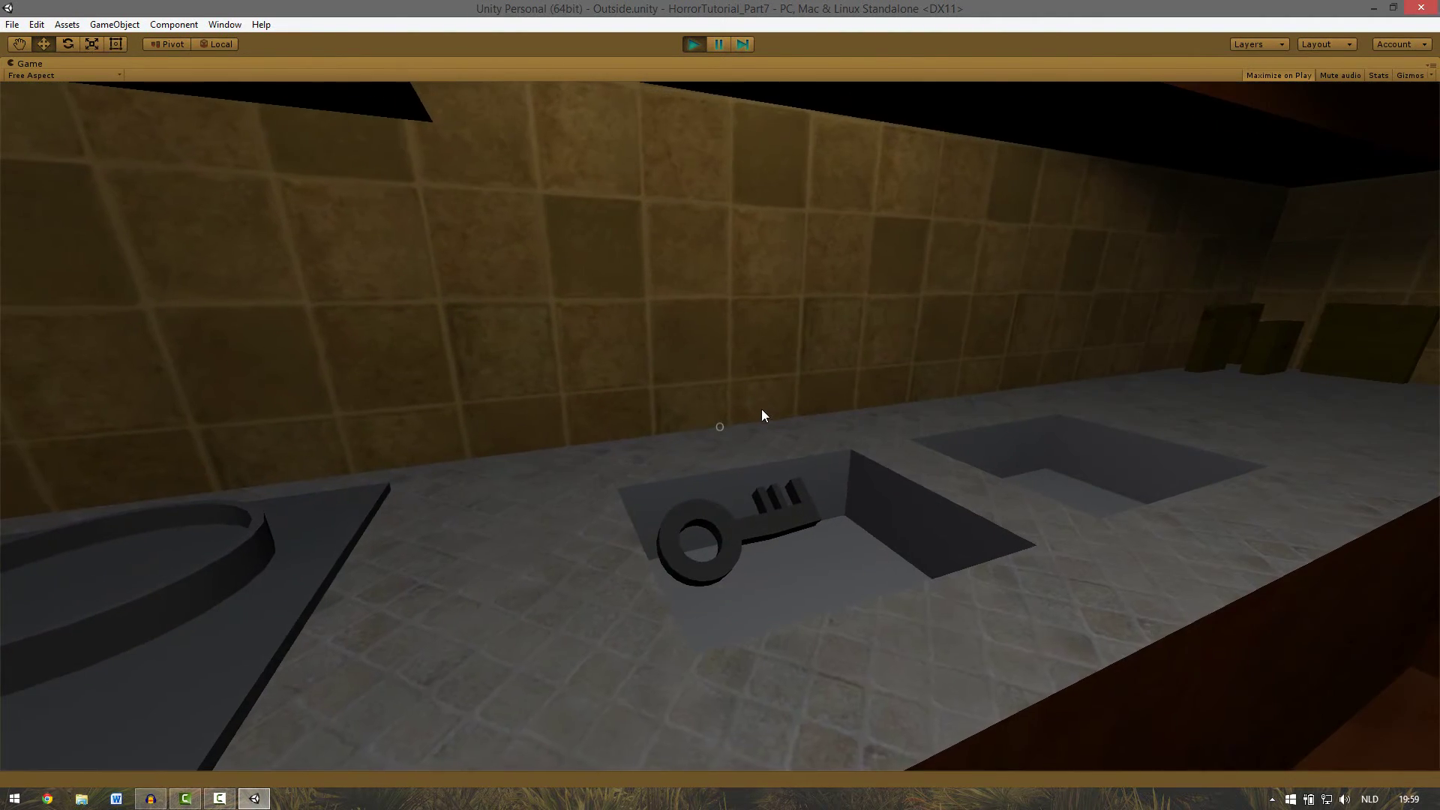
key(e)
Walk from the kitchen into the bathroom and examine the mirror, the bathtub and the key lying in it.
key(w)
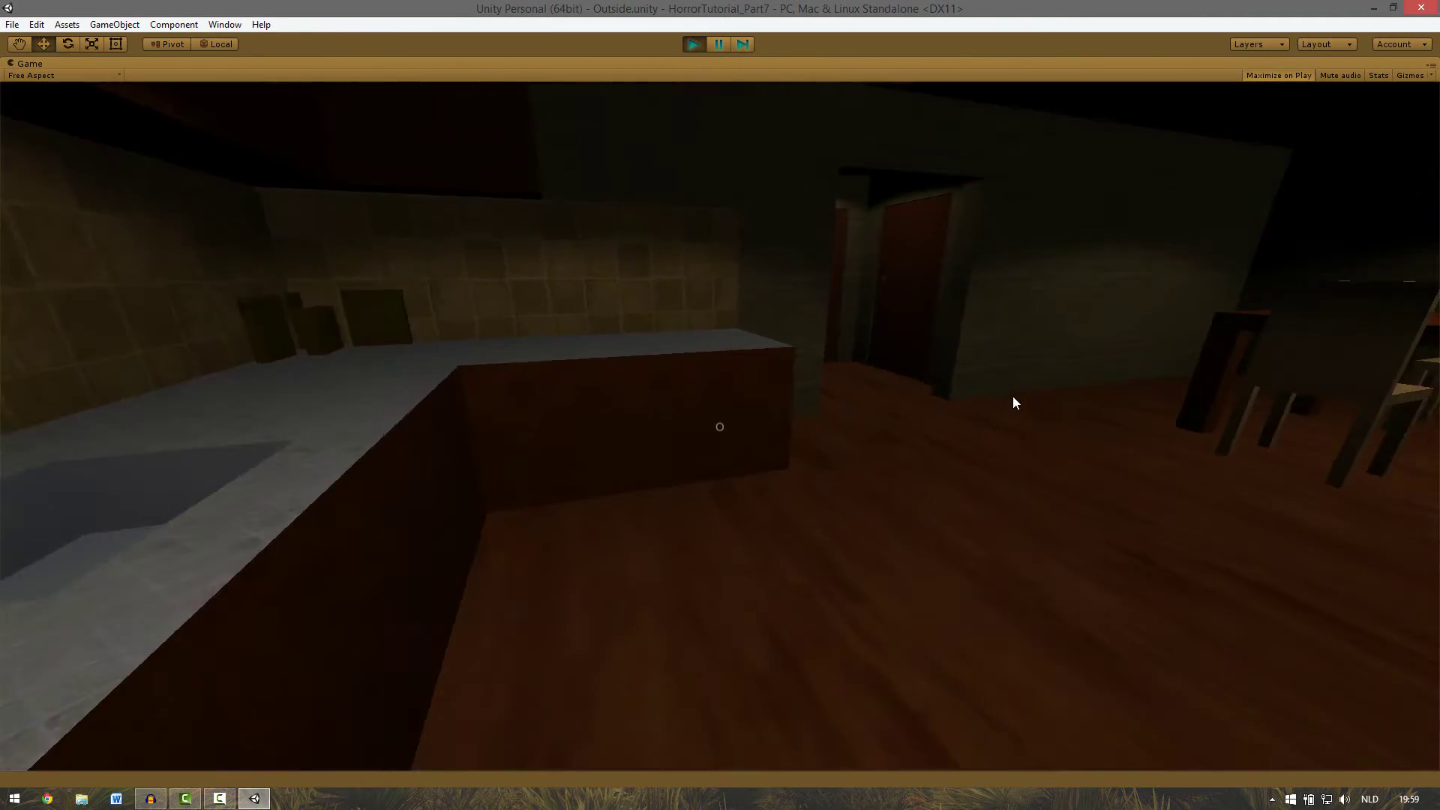
key(w)
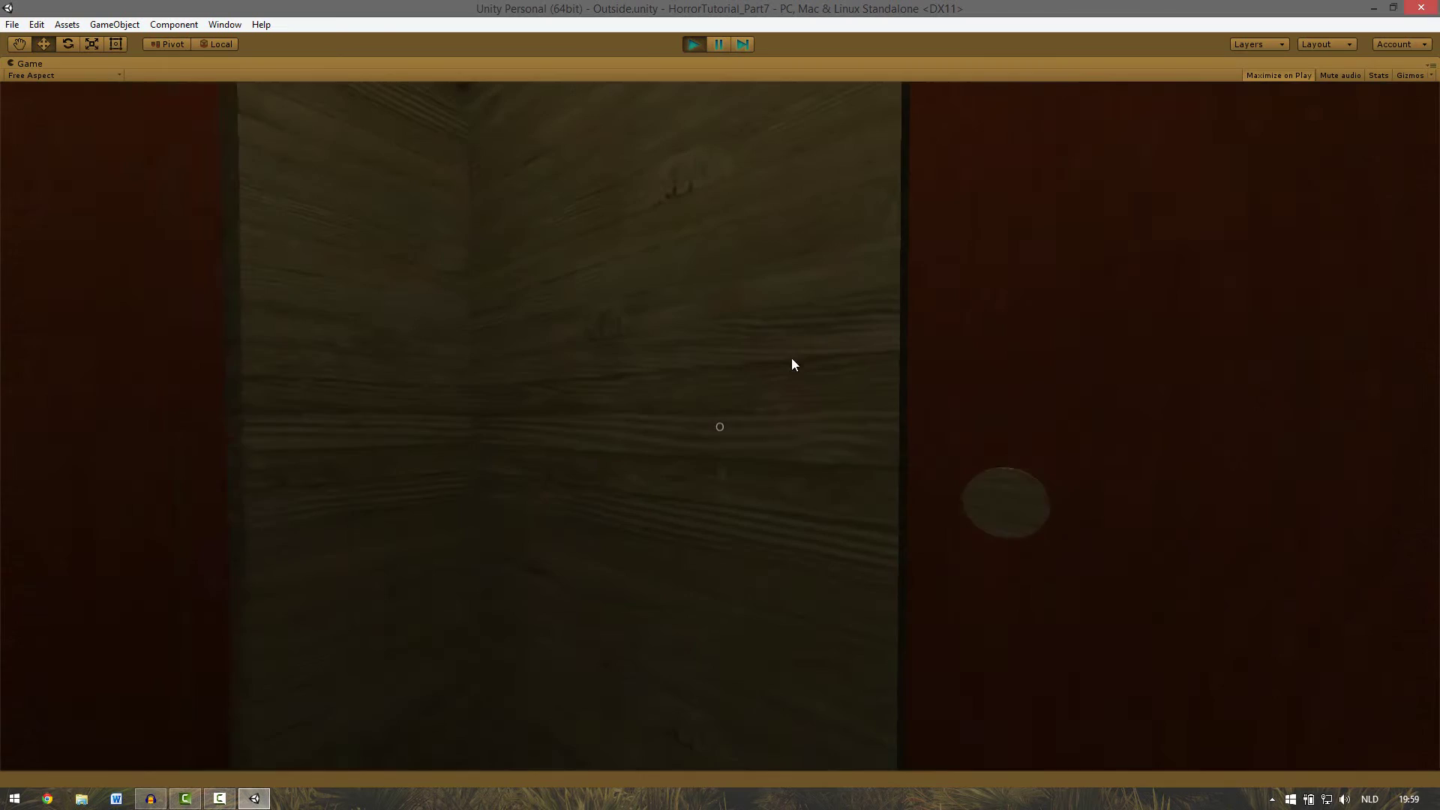
key(w)
key(e)
key(w)
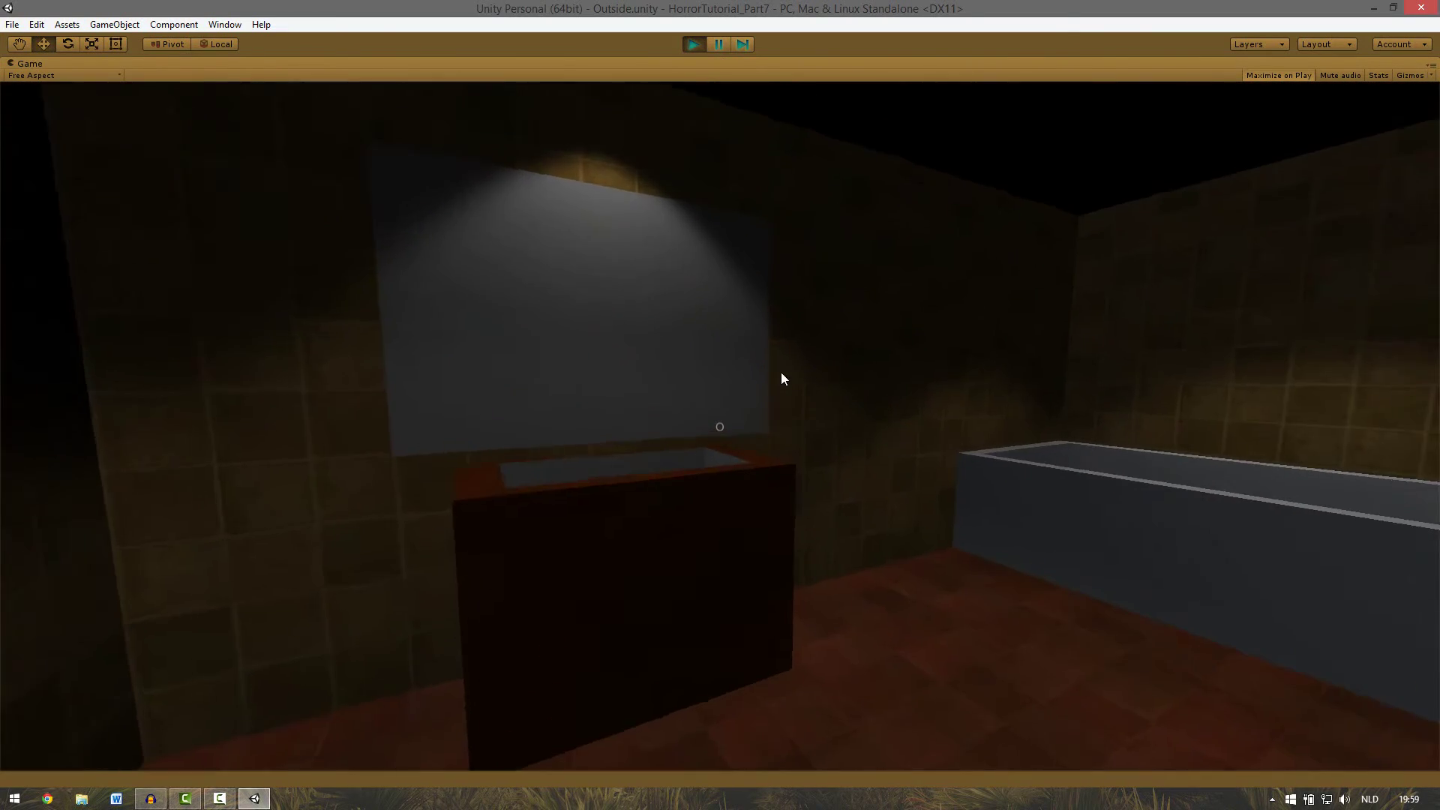
key(w)
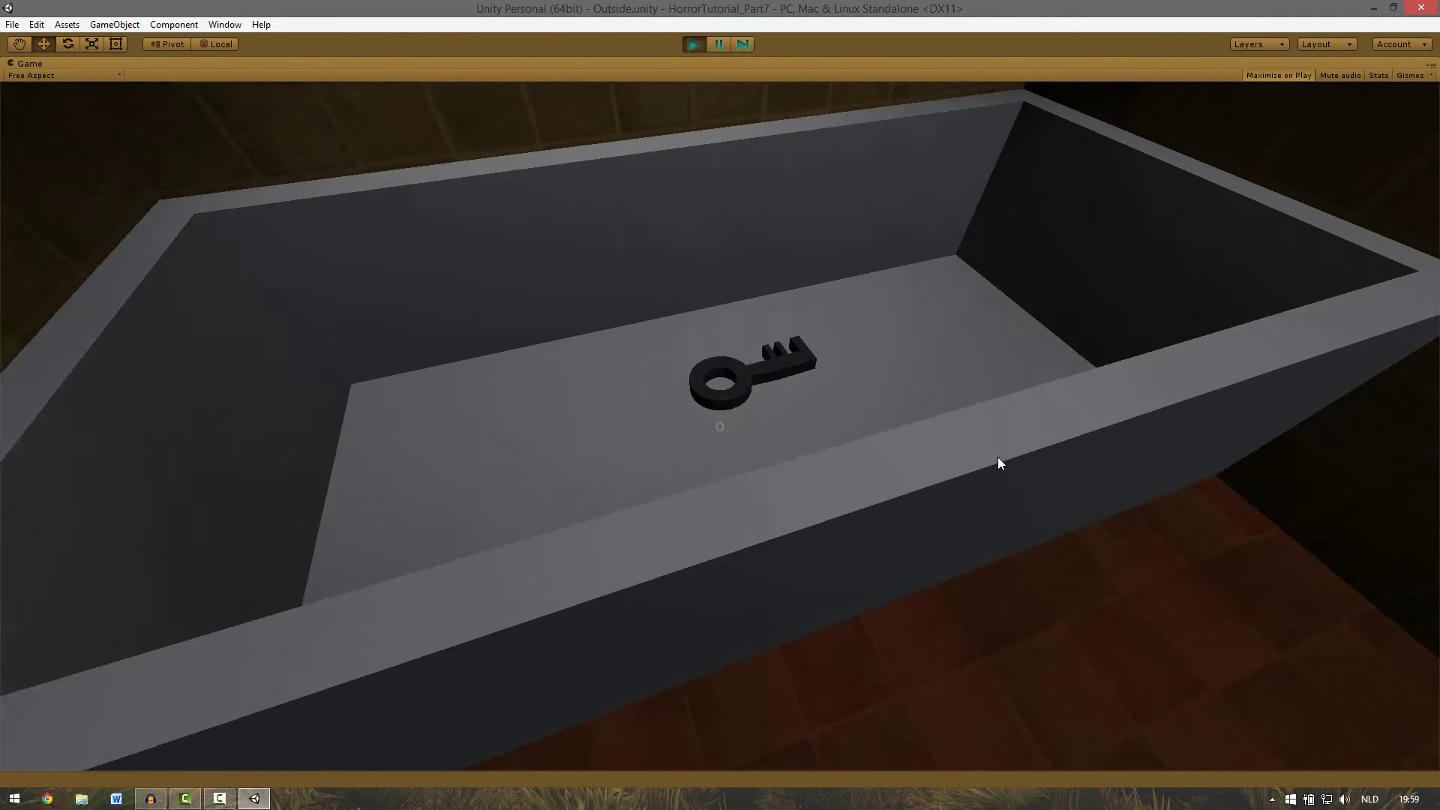
key(d)
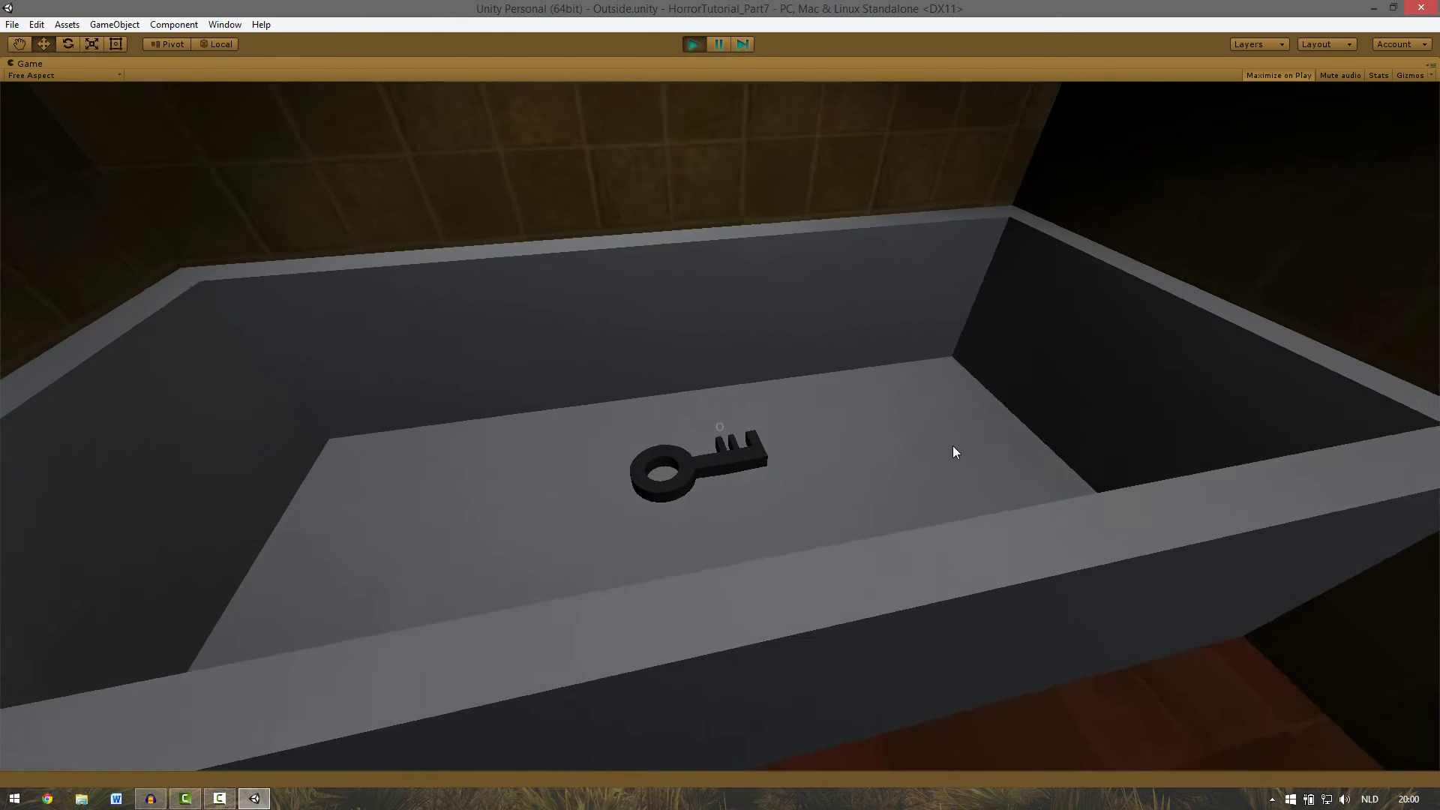
key(s)
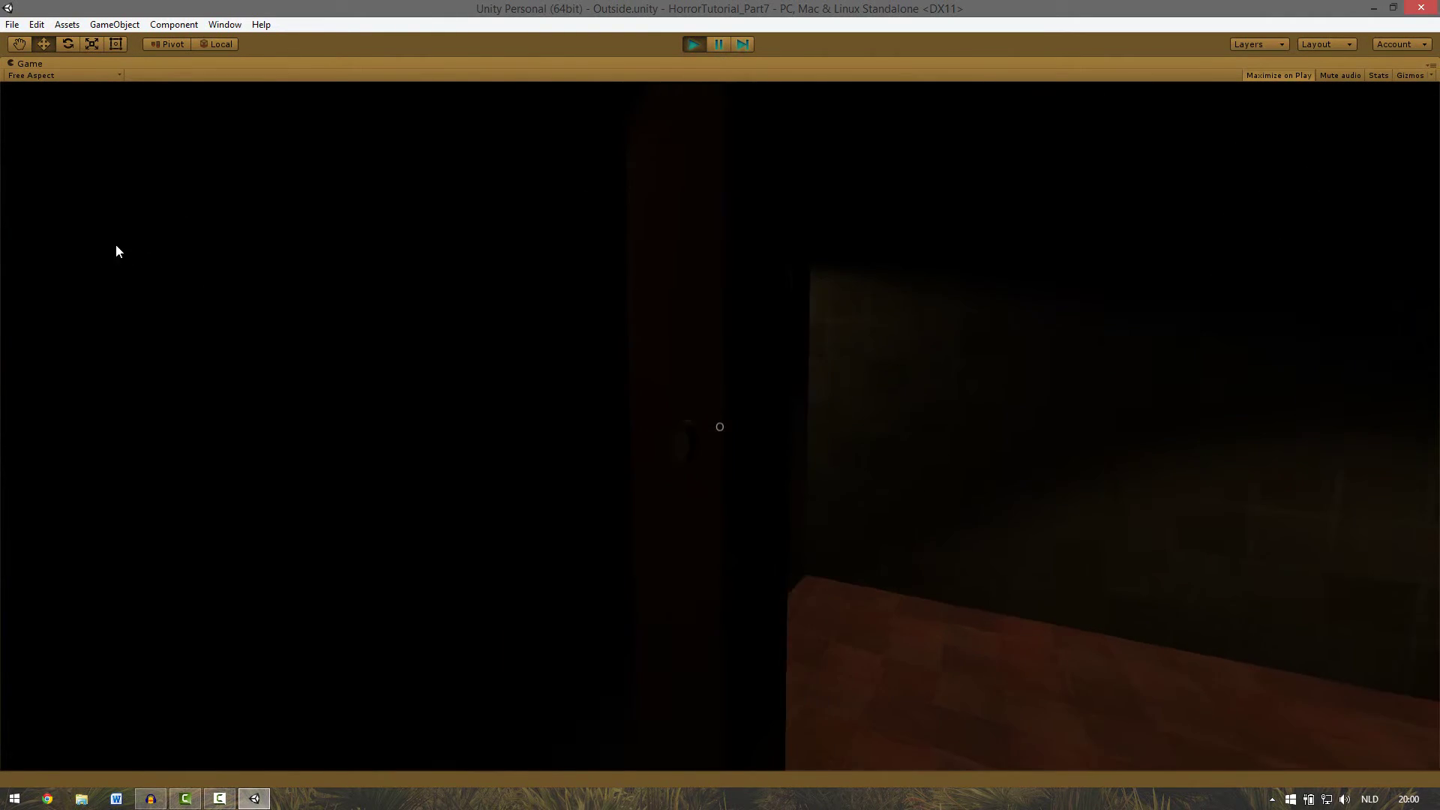
Leave the bathroom and walk through the bedroom, examining the chair, bed and lighting before heading back to its doorway.
key(w)
key(w)
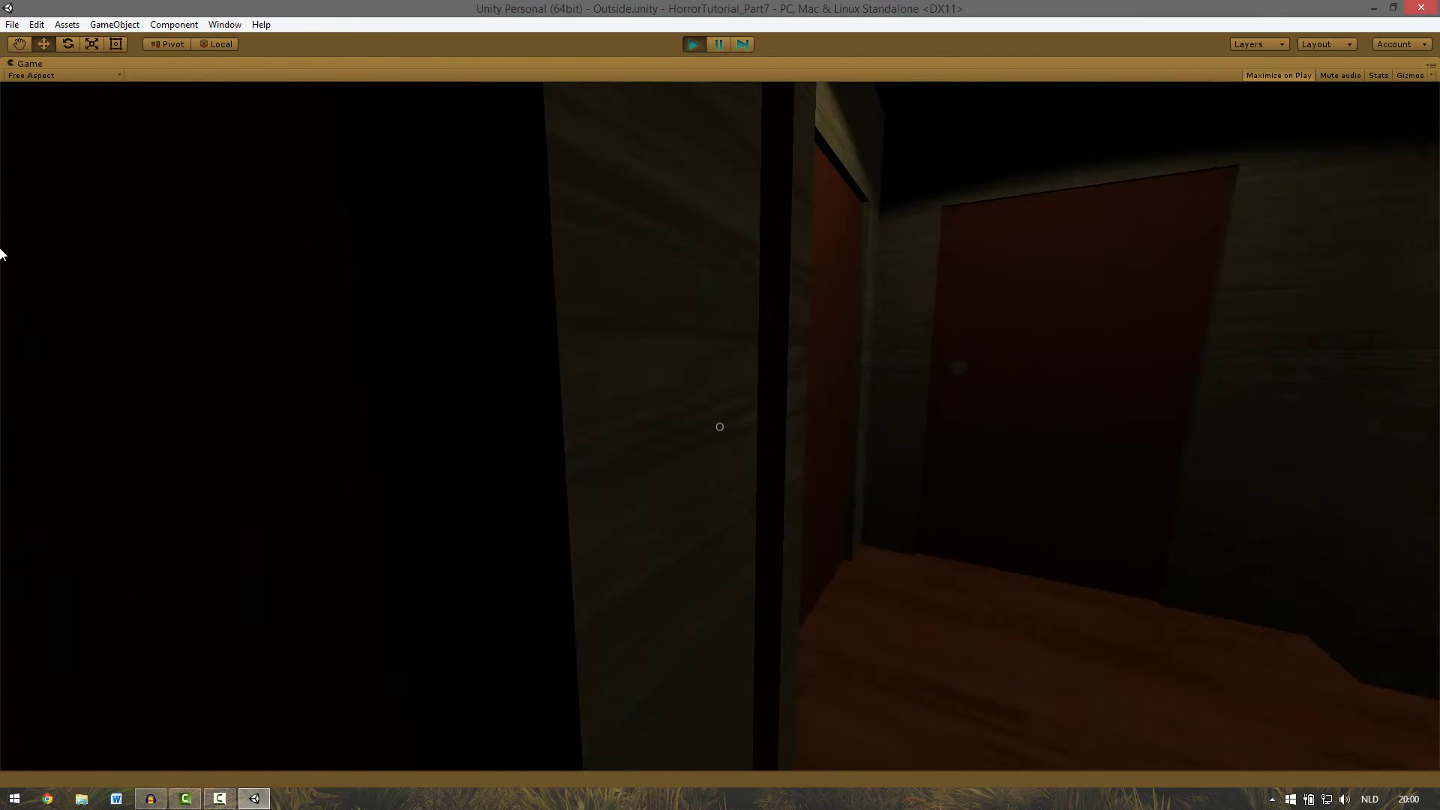
key(w)
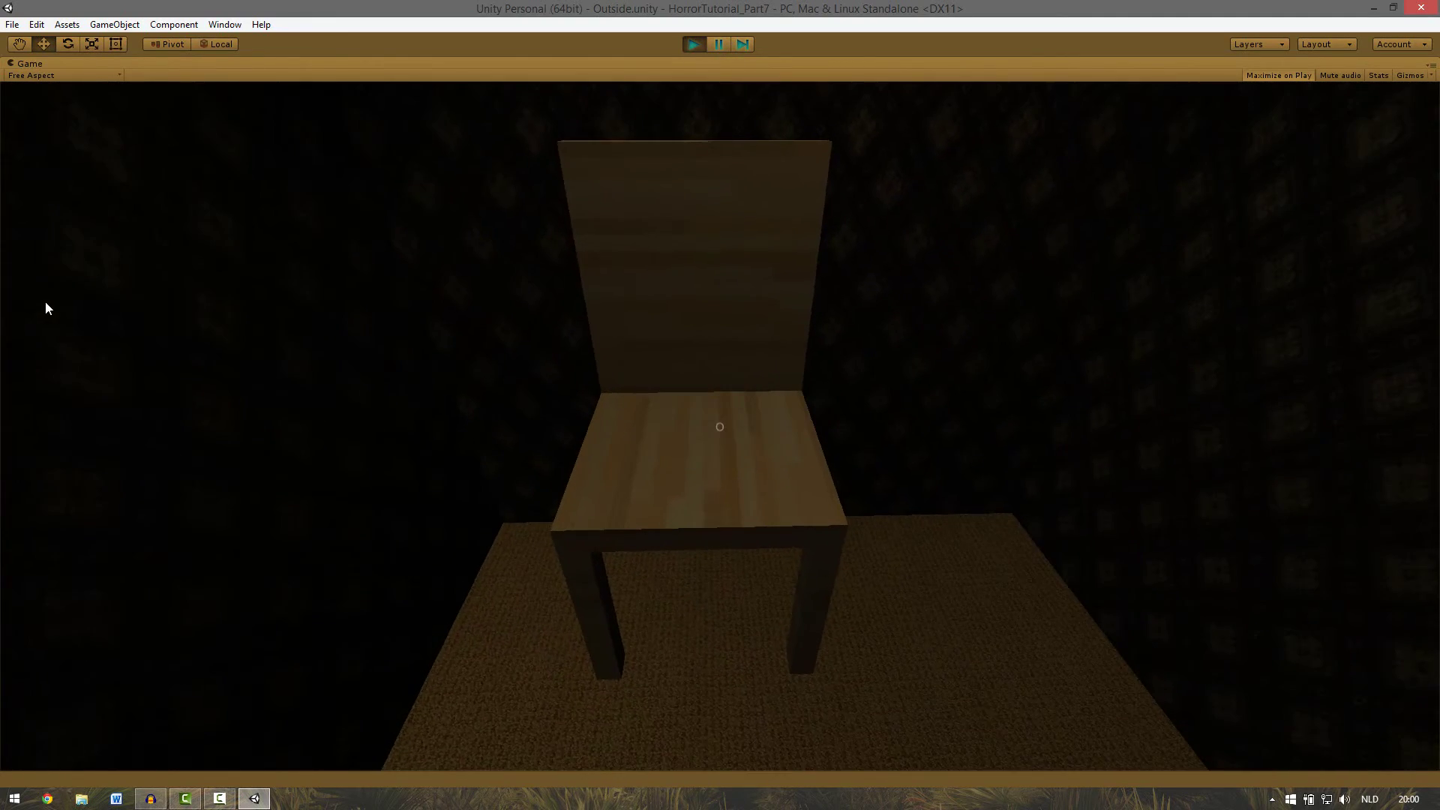
key(w)
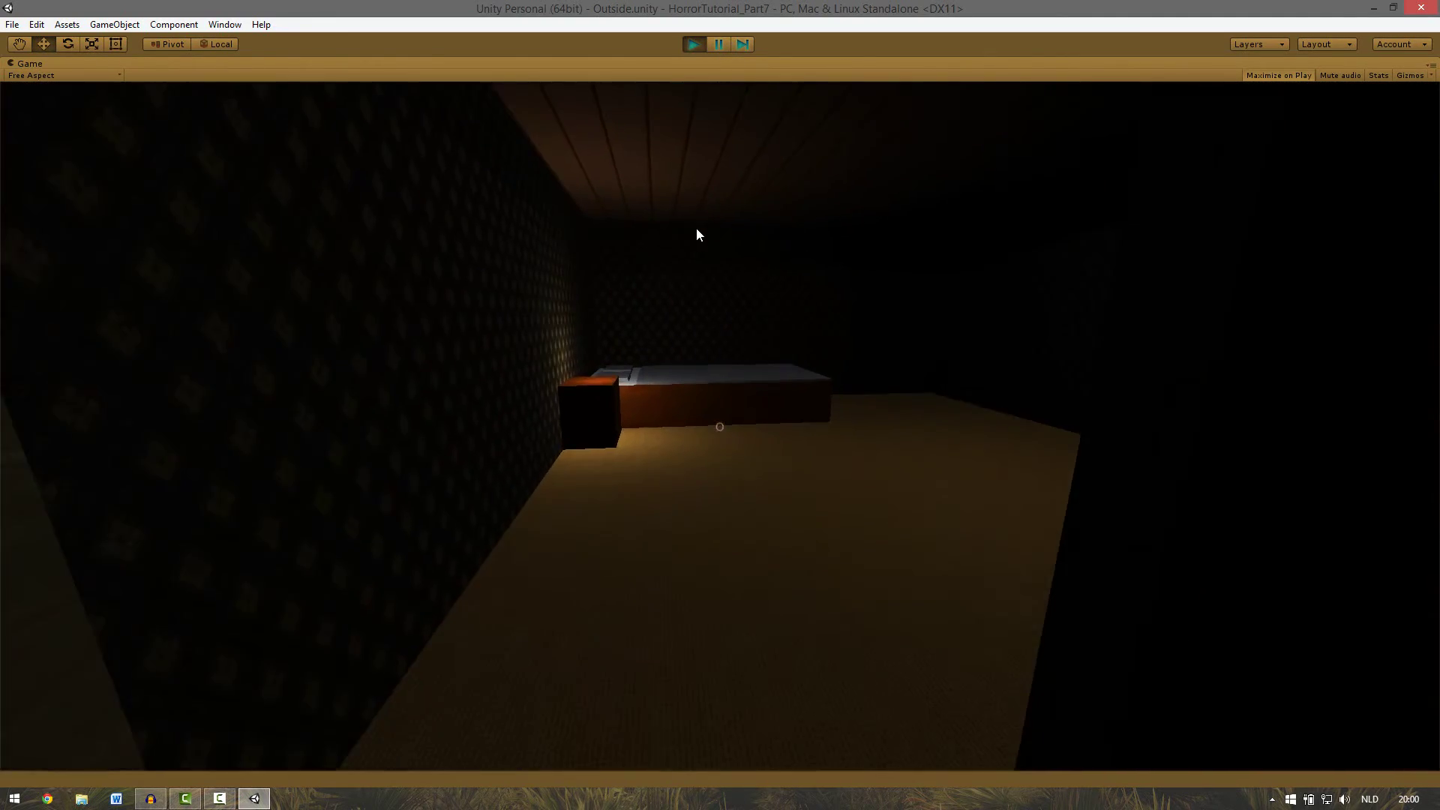
key(w)
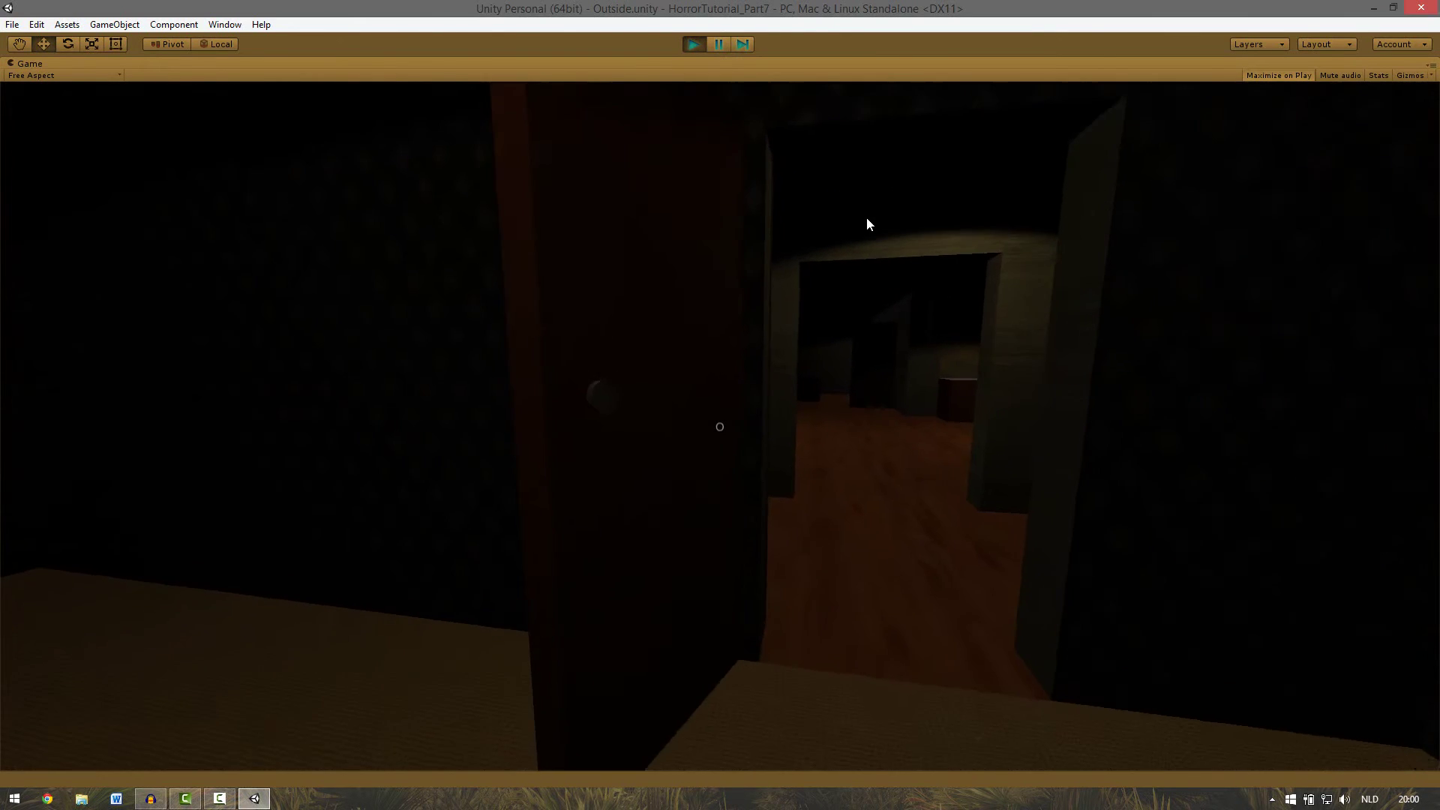
key(w)
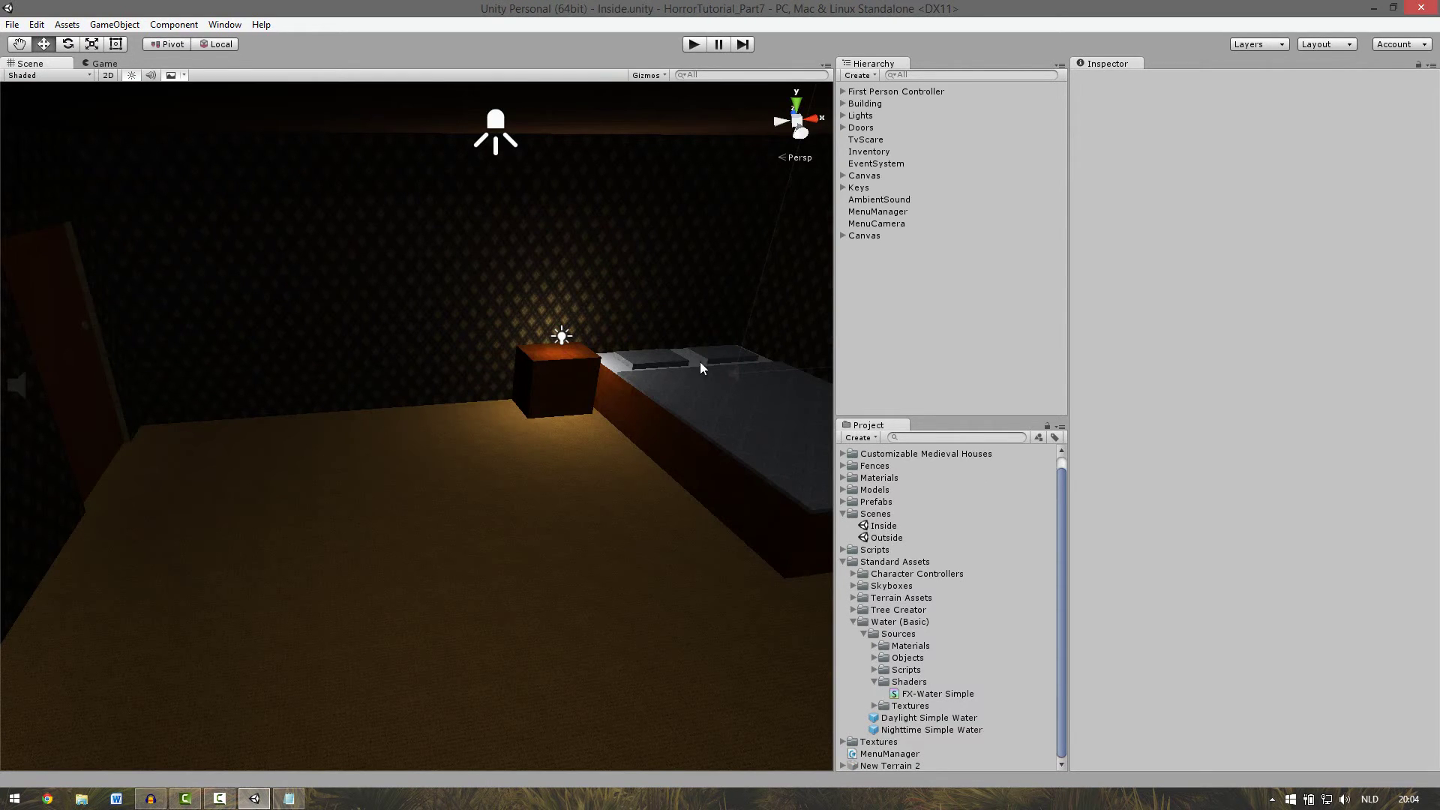
Look around the bedroom of the Inside scene in the Scene view.
right_drag(700, 362, 198, 333)
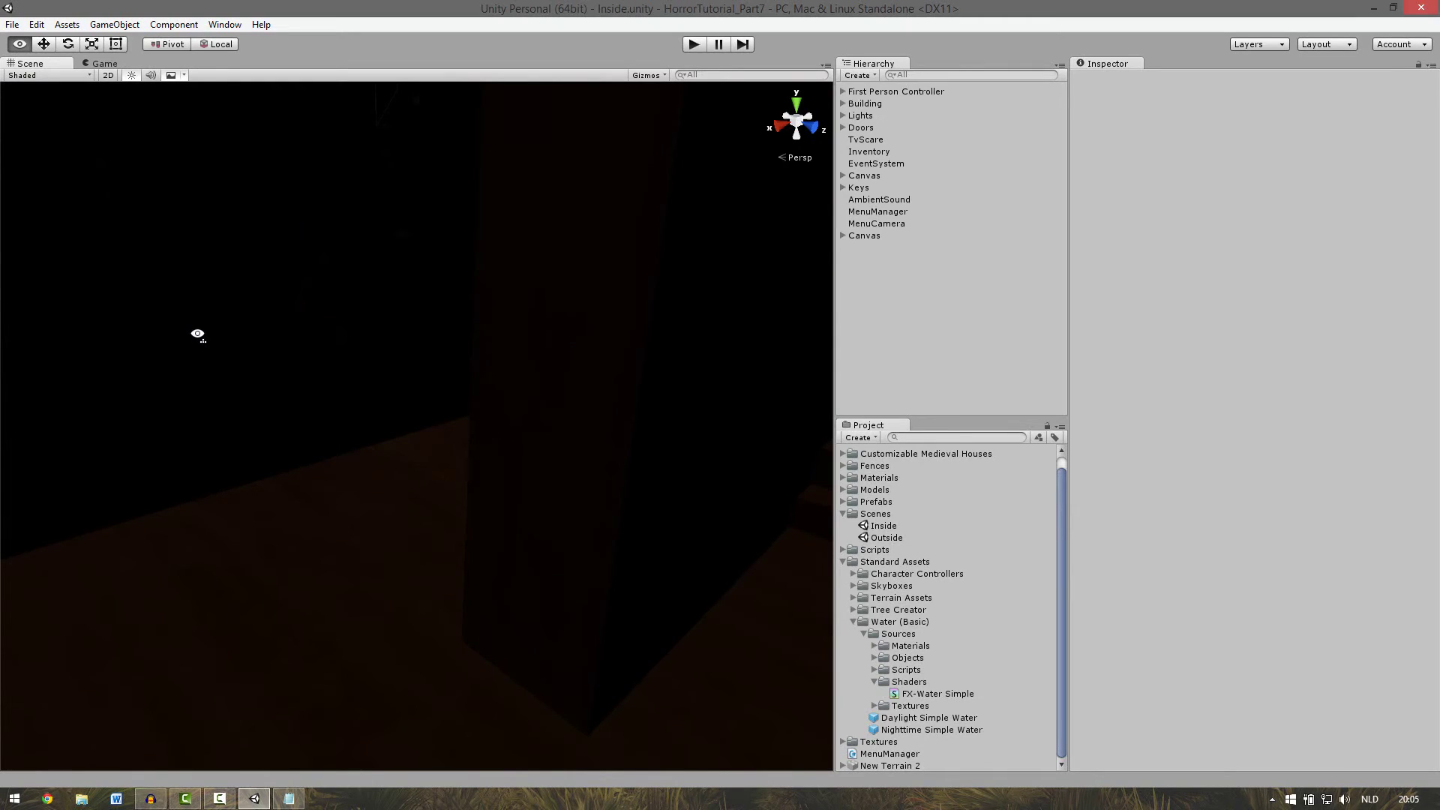